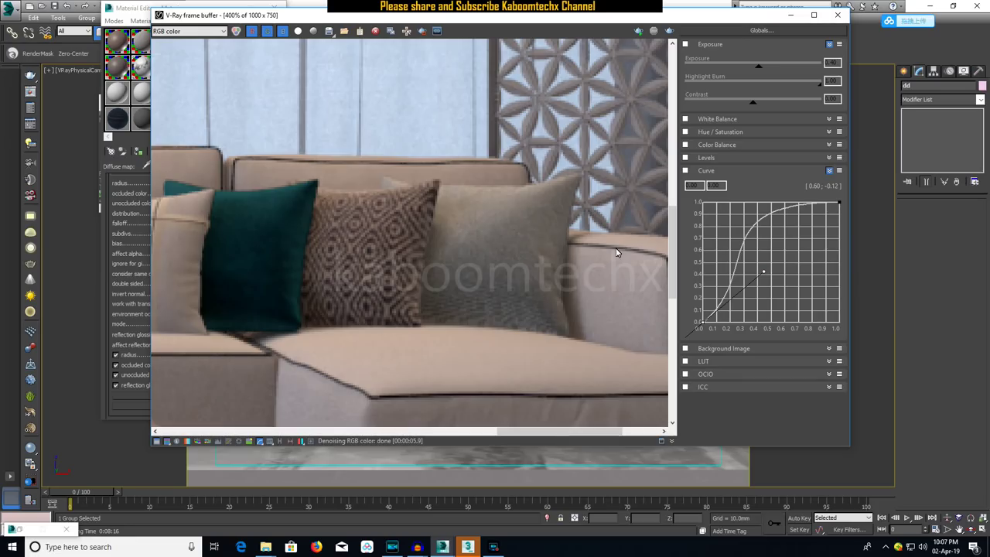
Pan and zoom the render over the sofa cushions, coffee table legs, tray and small box
mouse_move(634, 283)
middle_mouse_down()
mouse_move(544, 281)
mouse_move(530, 261)
middle_mouse_up()
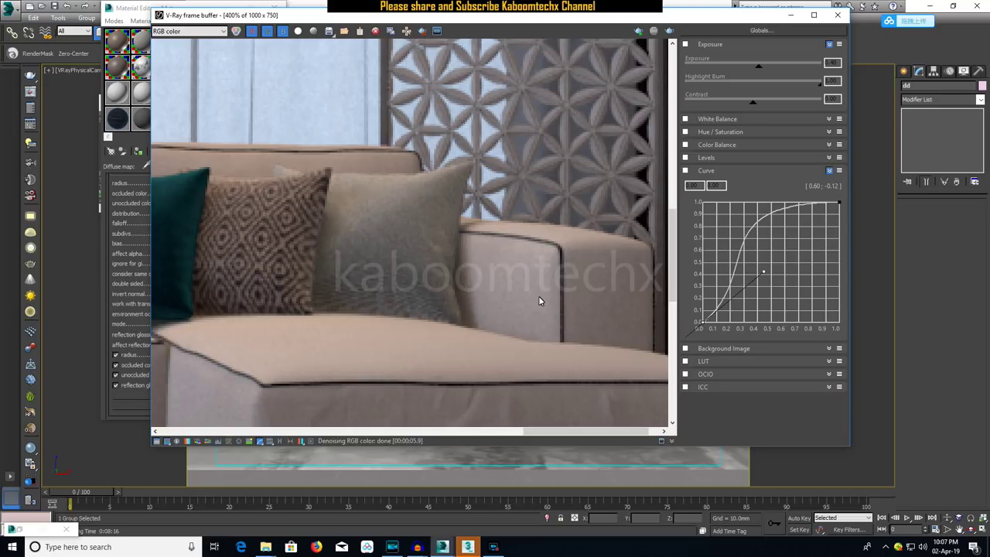
scroll(535, 255, "up", 1)
scroll(535, 256, "up", 1)
scroll(536, 255, "up", 1)
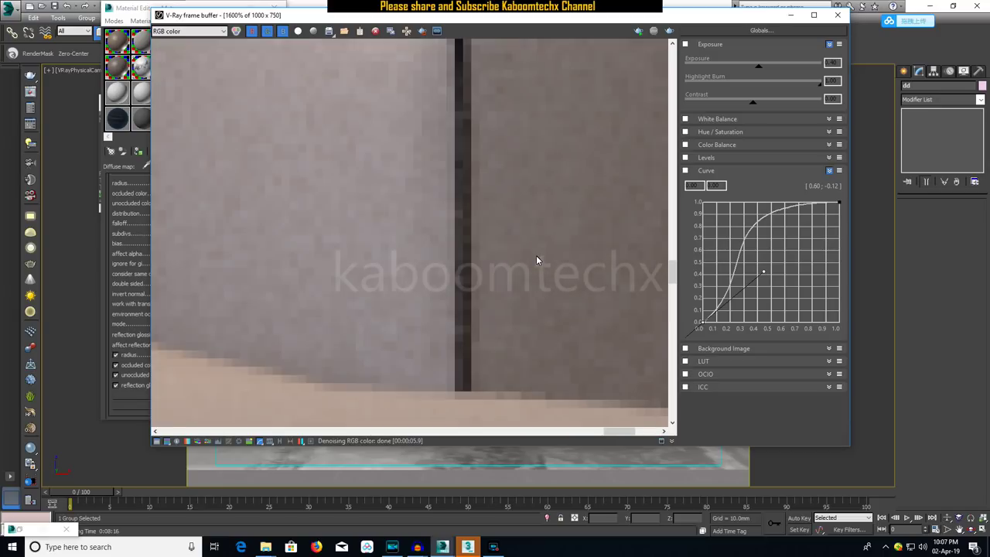
scroll(432, 260, "down", 2)
mouse_move(428, 284)
middle_mouse_down()
mouse_move(499, 258)
mouse_move(501, 279)
middle_mouse_up()
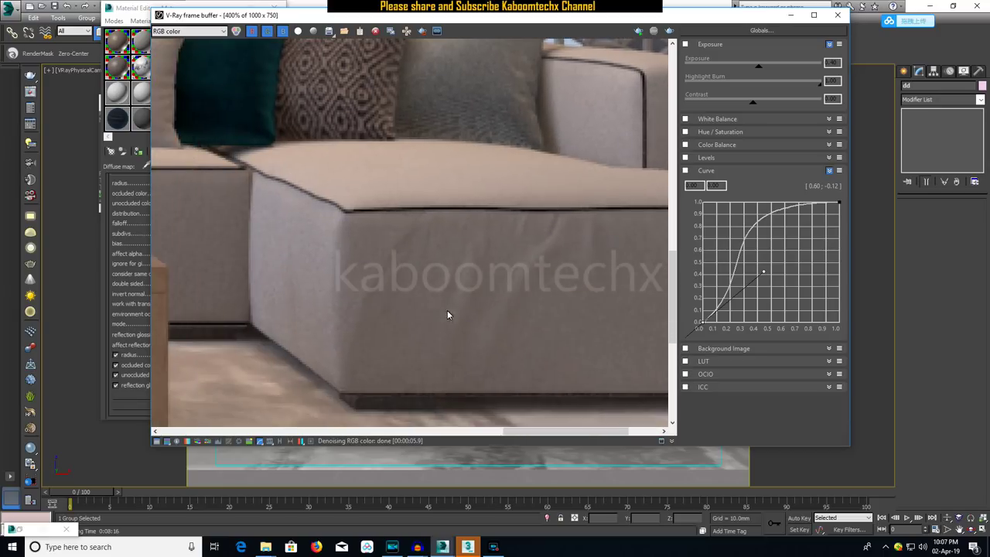
mouse_move(279, 316)
middle_mouse_down()
mouse_move(438, 287)
mouse_move(479, 294)
middle_mouse_up()
middle_click_drag(270, 278, 393, 298)
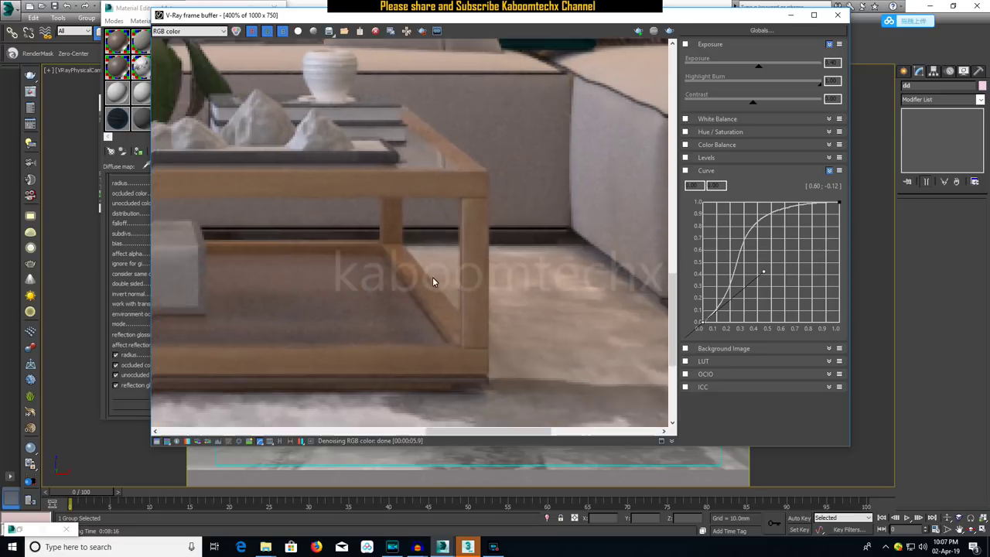
middle_click_drag(251, 301, 496, 302)
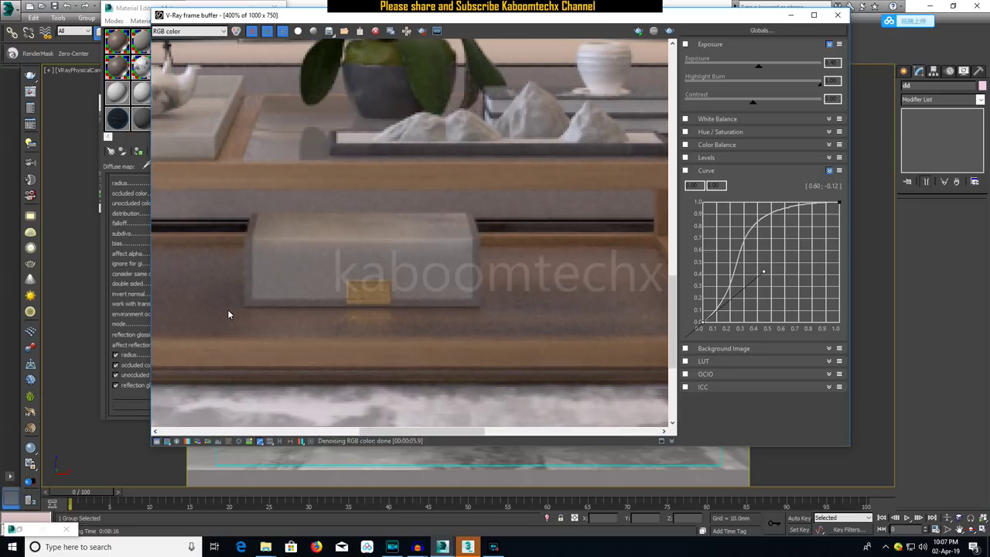
middle_click_drag(243, 308, 412, 305)
scroll(290, 294, "up", 1)
middle_click_drag(248, 299, 477, 309)
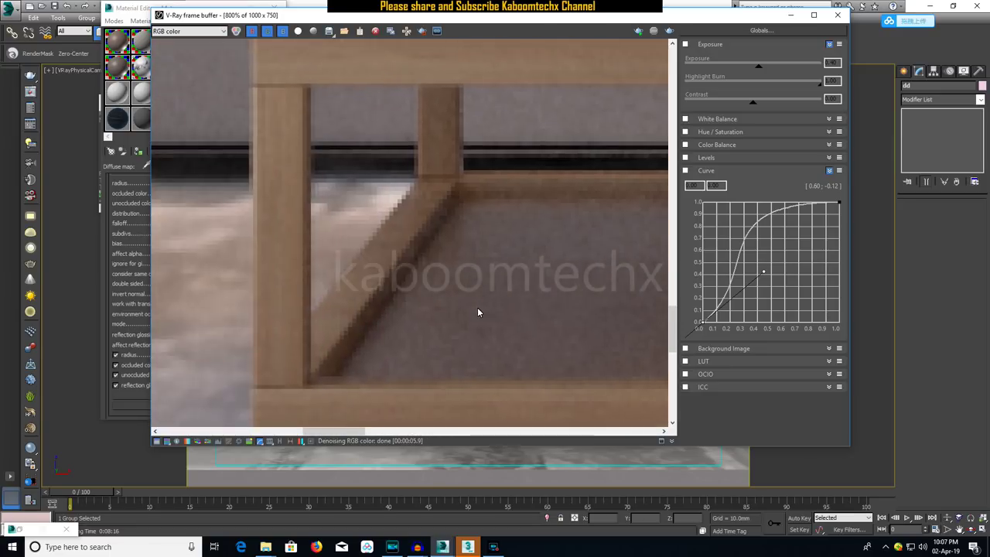
mouse_move(305, 313)
middle_mouse_down()
mouse_move(356, 341)
mouse_move(582, 199)
middle_mouse_up()
middle_click_drag(493, 322, 373, 313)
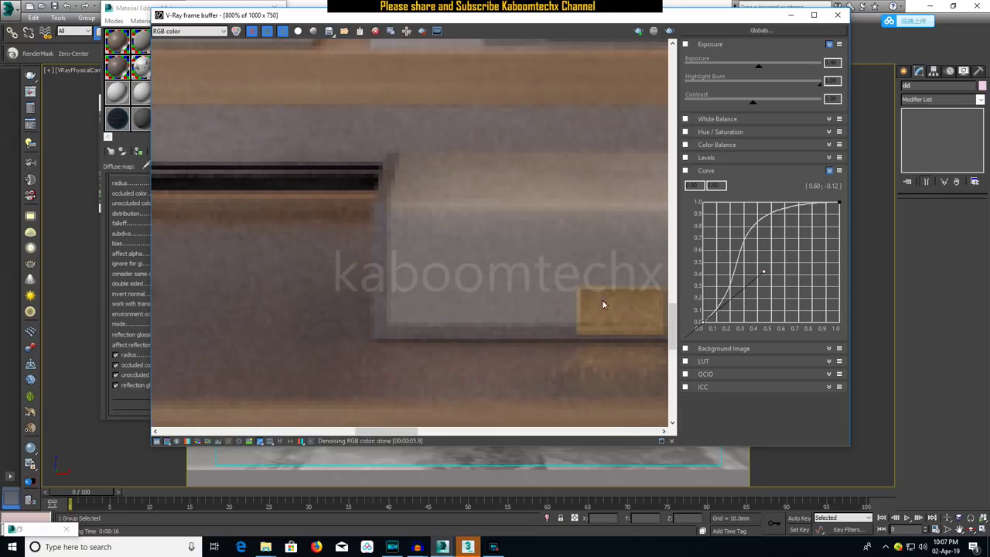
middle_click_drag(603, 305, 484, 310)
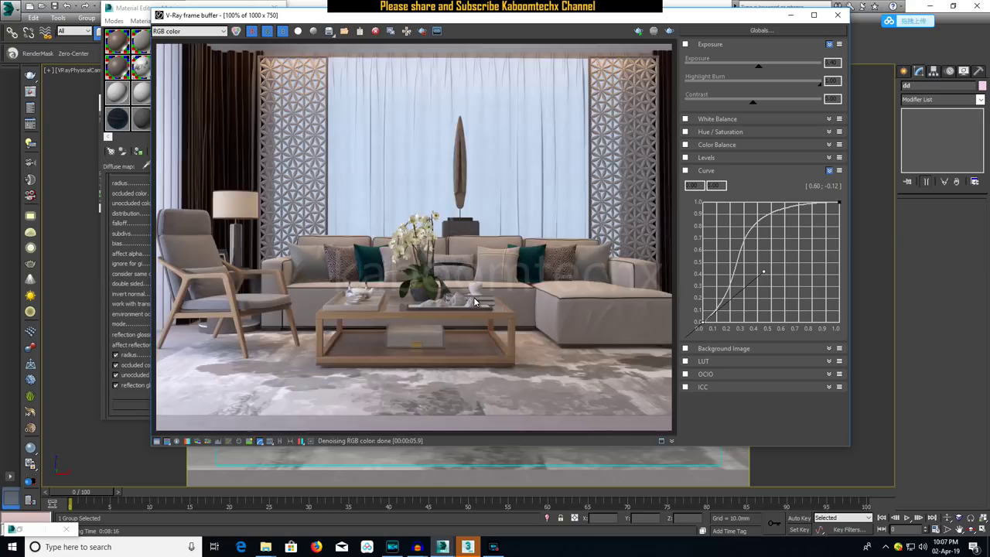
Inspect the sofa ottoman and pillows, then drag the frame buffer window down and left
scroll(474, 301, "up", 2)
middle_click_drag(568, 322, 380, 314)
scroll(380, 315, "down", 2)
scroll(604, 322, "up", 2)
scroll(605, 322, "up", 2)
middle_click_drag(608, 321, 323, 317)
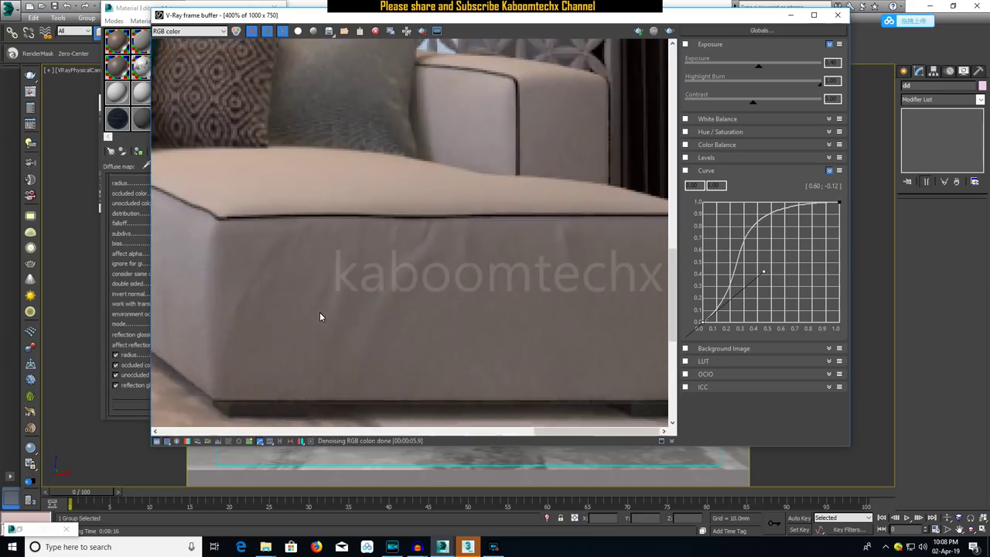
middle_click_drag(543, 210, 522, 332)
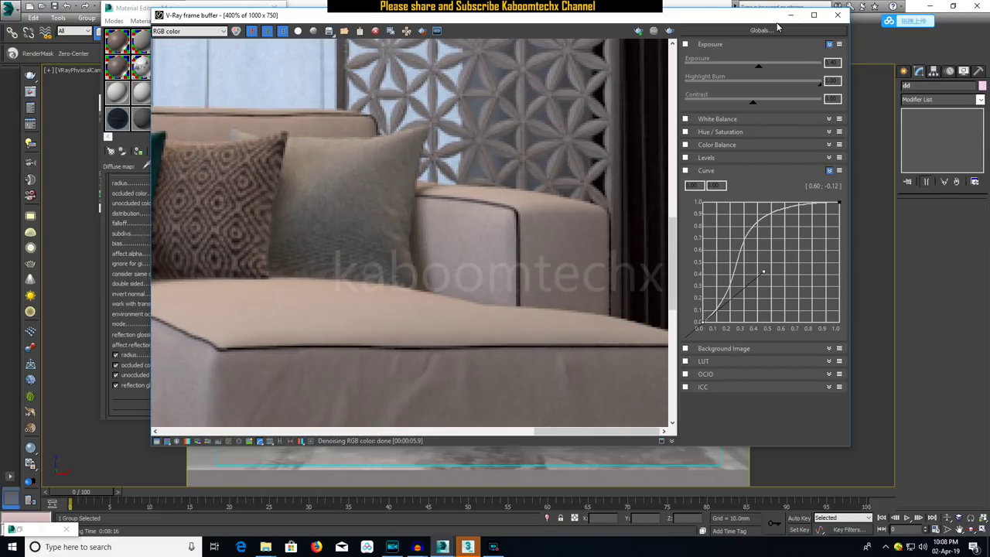
left_click_drag(744, 16, 716, 138)
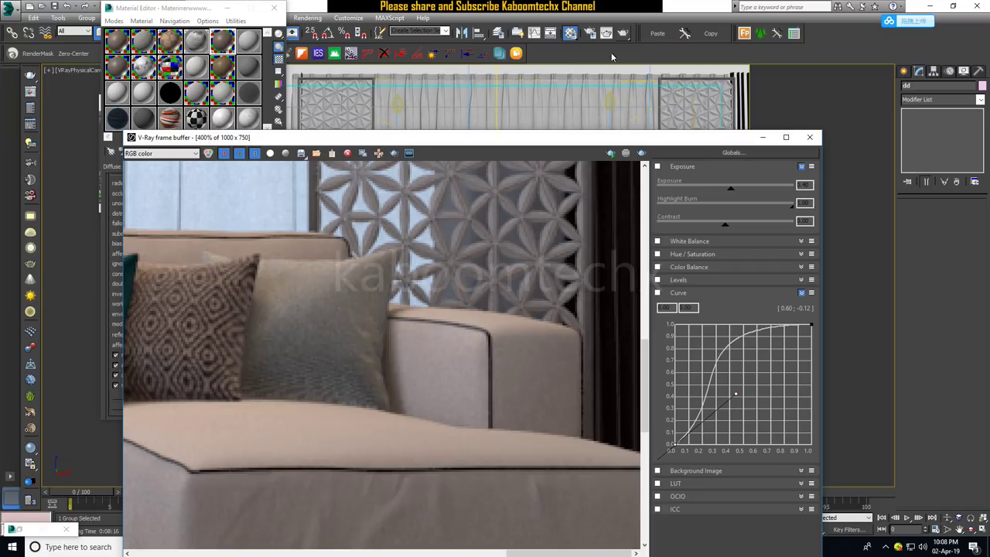
Open Render Setup and check the GI tab's Light cache Subdivs value of 500
left_click(590, 35)
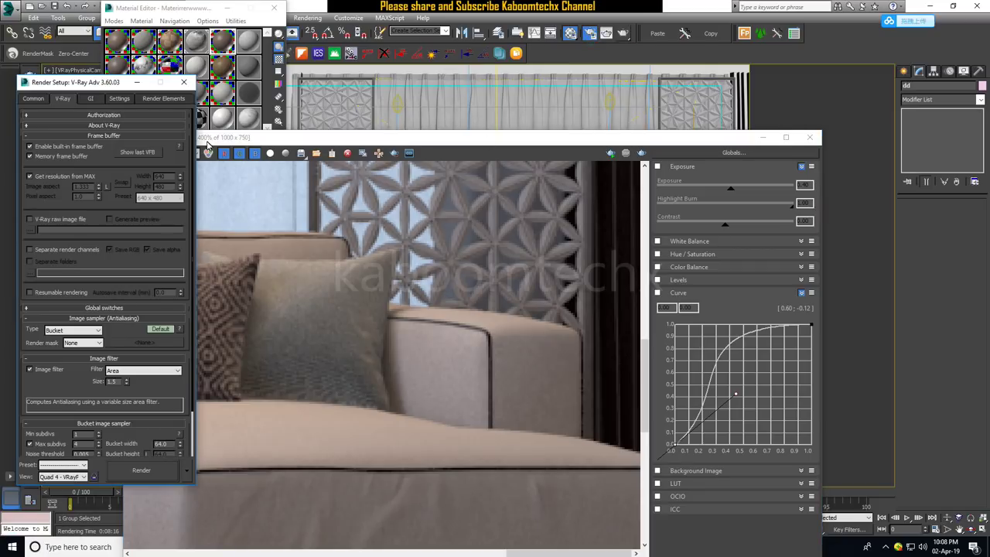
left_click(99, 98)
left_click_drag(95, 82, 363, 71)
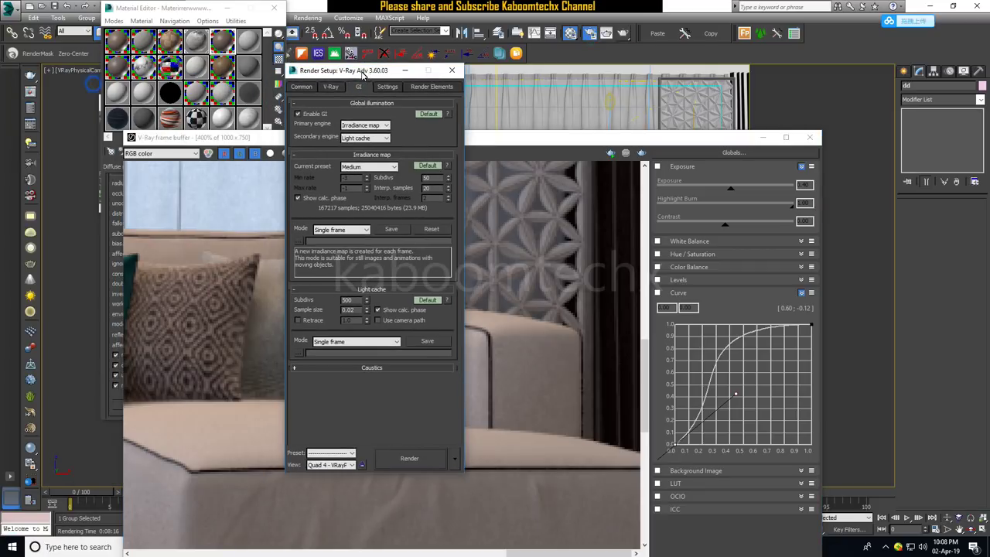
double_click(349, 300)
Switch to the V-Ray tab and tuck the dialog behind the rendered image
left_click(323, 83)
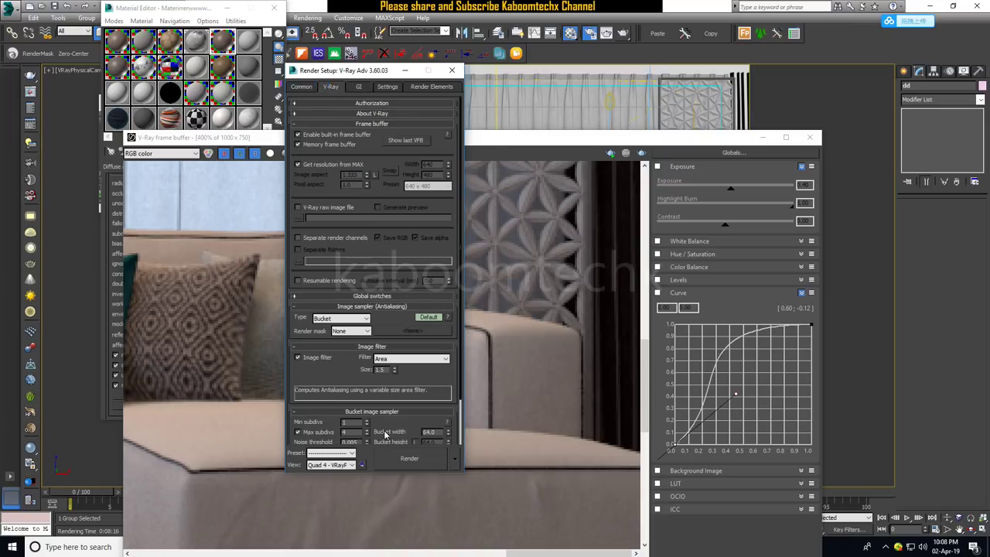
scroll(337, 369, "down", 2)
scroll(356, 367, "up", 2)
left_click_drag(352, 69, 414, 34)
left_click(587, 372)
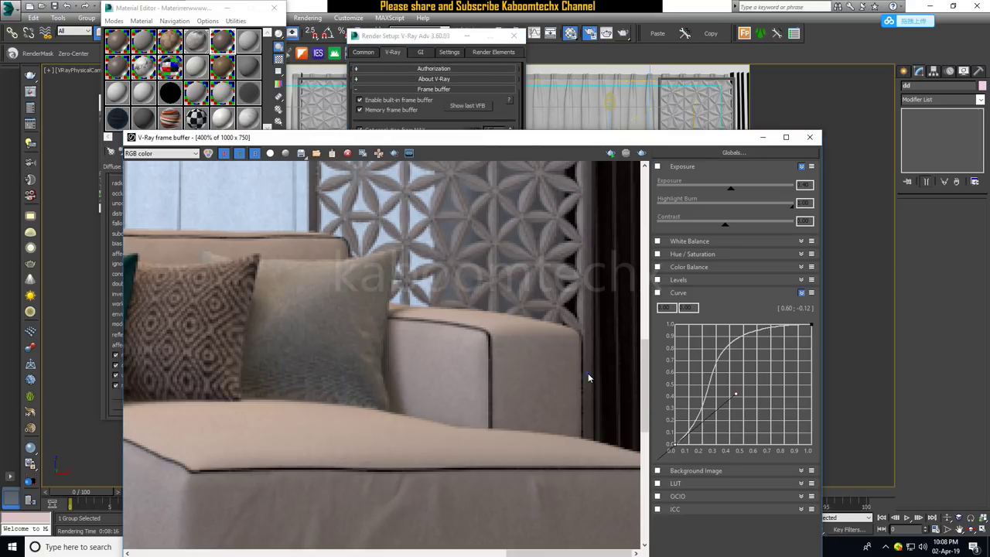
Zoom in on the sofa cushion edges and drop down the RGB color channel list
scroll(584, 360, "down", 2)
scroll(573, 399, "up", 1)
mouse_move(573, 399)
middle_mouse_down()
mouse_move(453, 328)
mouse_move(432, 338)
middle_mouse_up()
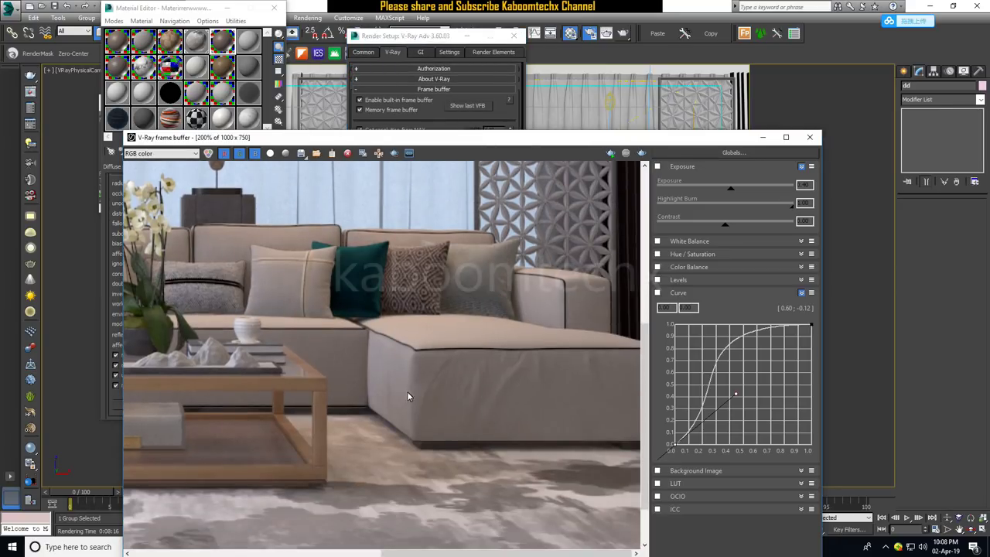
scroll(593, 335, "up", 1)
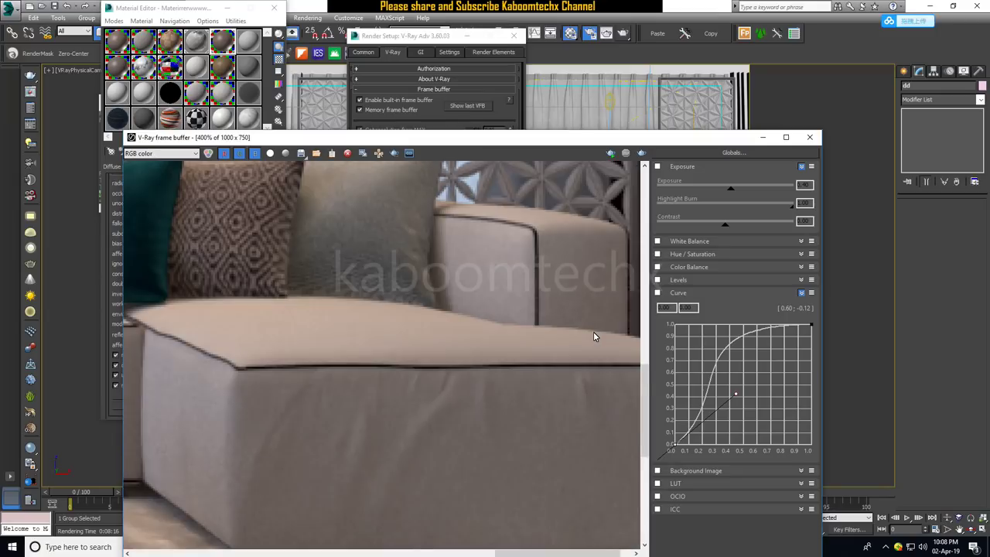
scroll(593, 331, "up", 1)
middle_click_drag(581, 325, 419, 372)
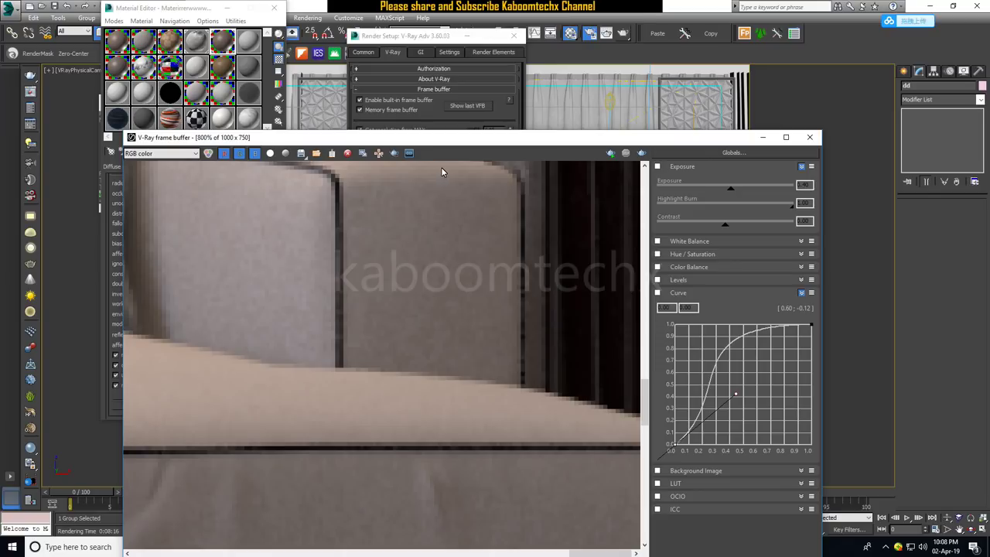
left_click(145, 153)
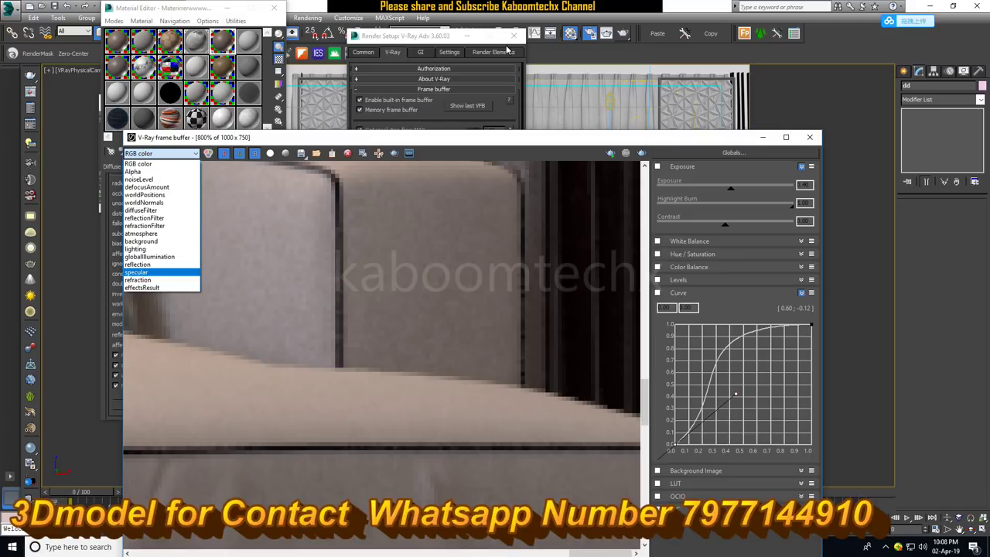
Confirm VRayDenoiser in Render Elements and switch the frame buffer to the effectsResult channel
left_click(507, 51)
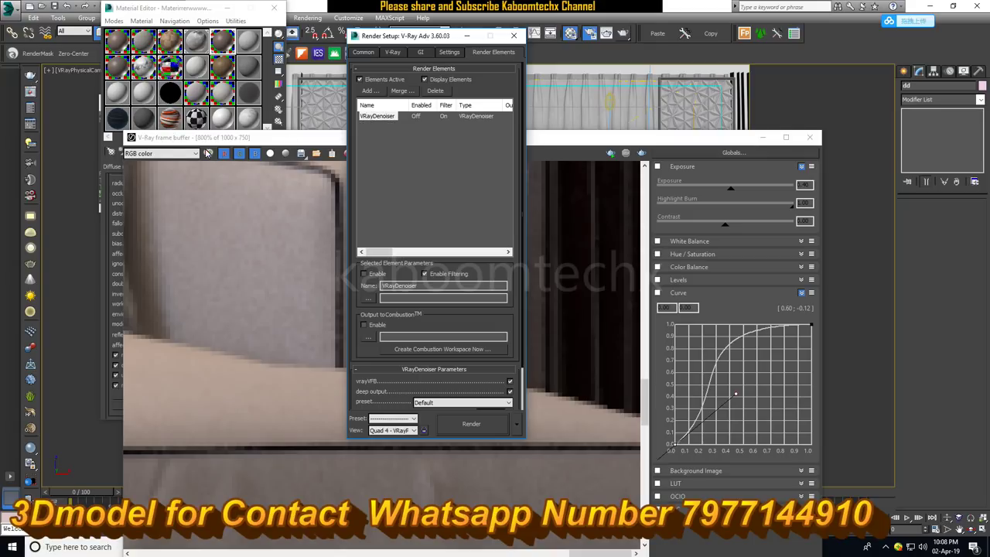
left_click(178, 153)
left_click(178, 153)
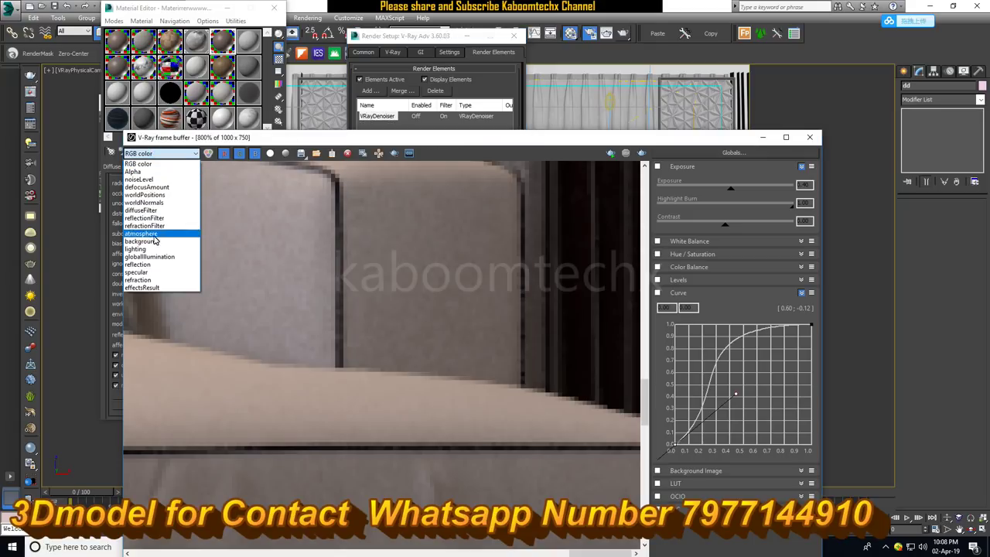
left_click(154, 288)
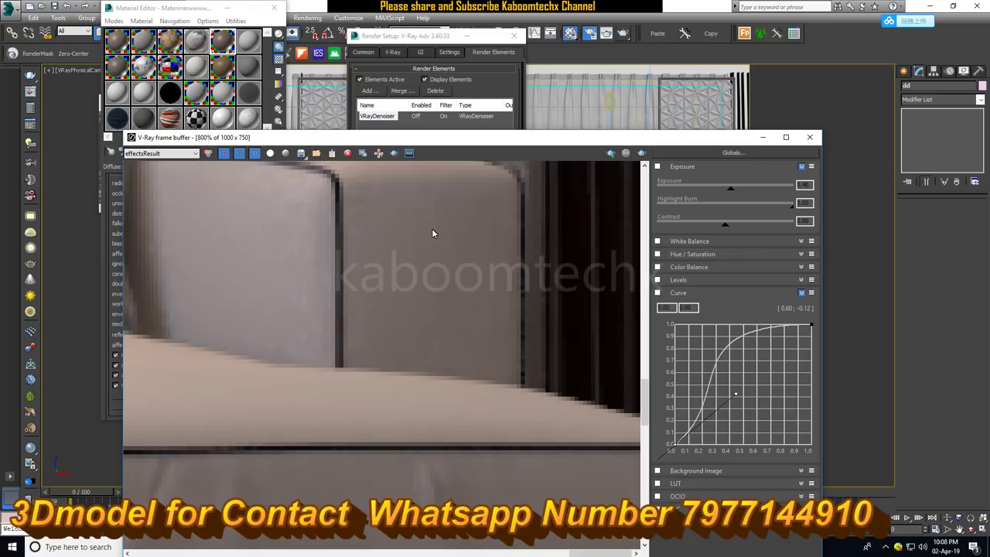
Zoom in and out on the effectsResult render, then reopen the channel list
scroll(400, 226, "down", 5)
scroll(453, 355, "up", 2)
scroll(491, 378, "up", 2)
scroll(611, 287, "up", 1)
scroll(502, 330, "down", 3)
scroll(406, 312, "up", 1)
scroll(394, 358, "up", 1)
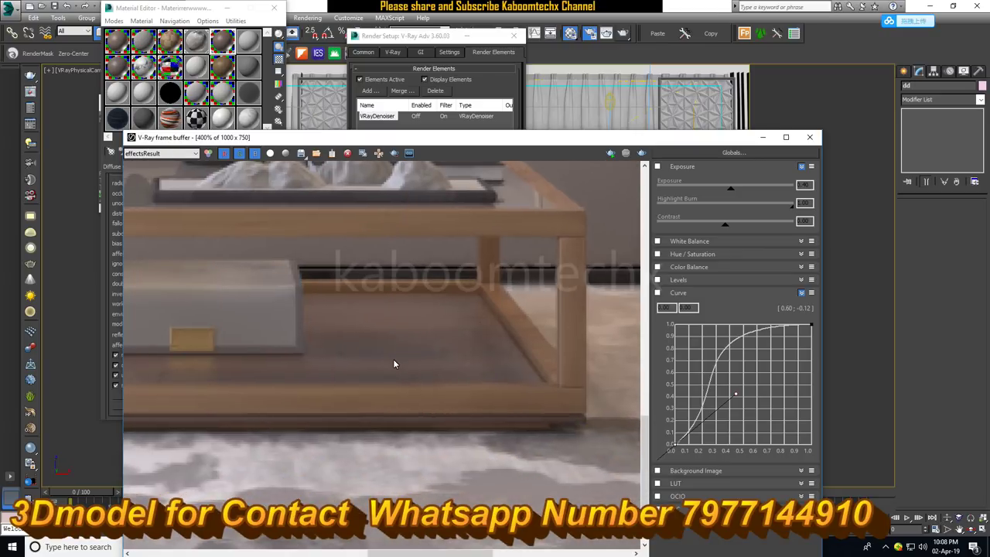
scroll(393, 359, "up", 2)
scroll(387, 340, "down", 2)
scroll(464, 336, "up", 2)
left_click(155, 153)
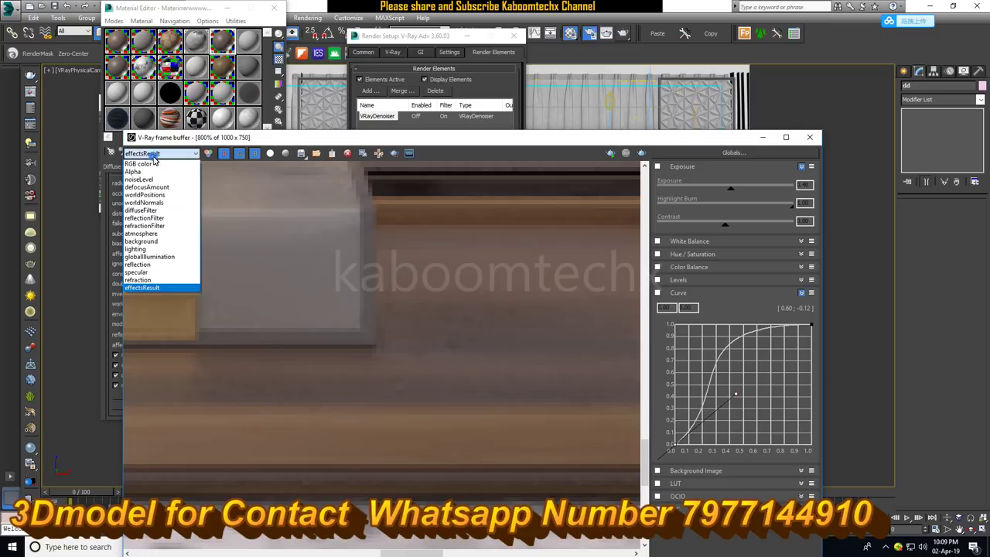
Toggle from RGB color back to effectsResult and zoom to compare the noise
left_click(147, 166)
left_click(169, 153)
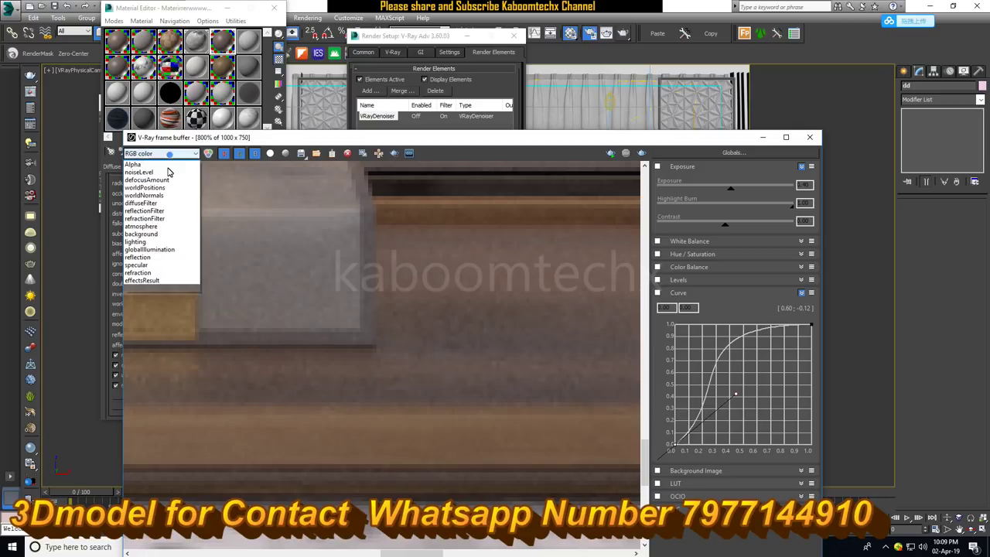
left_click(143, 288)
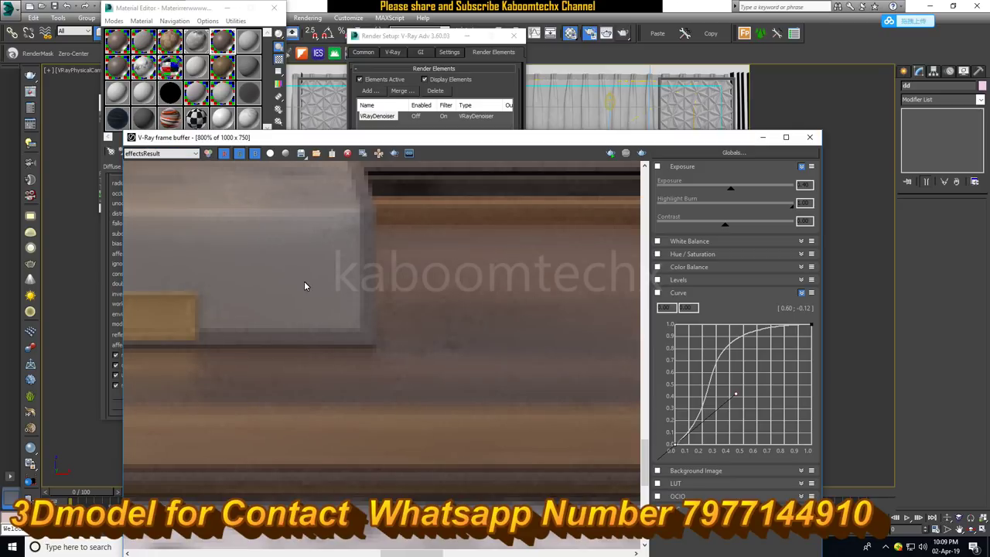
scroll(548, 363, "down", 2)
scroll(396, 342, "down", 2)
scroll(239, 338, "up", 2)
scroll(494, 339, "up", 2)
scroll(494, 339, "down", 1)
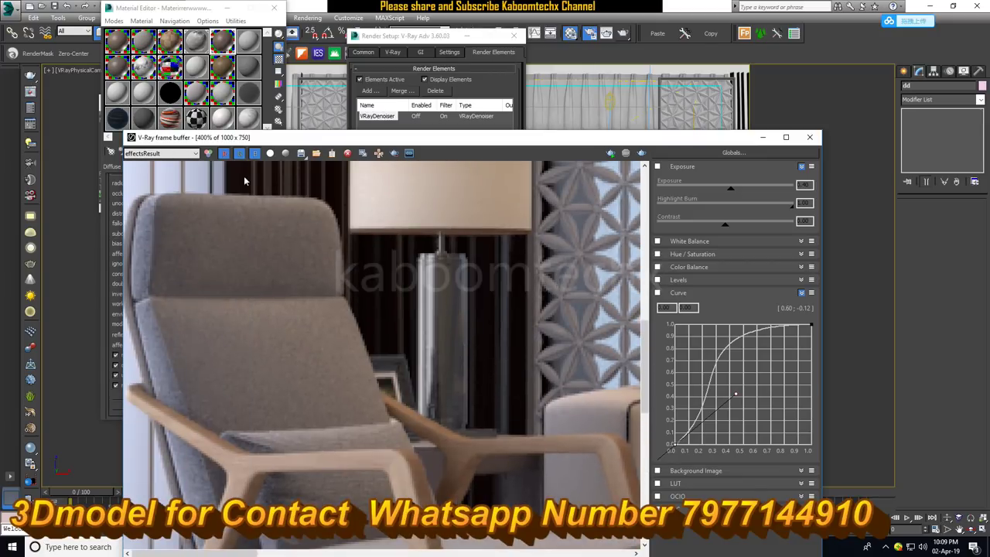
Show the raw RGB color channel zoomed in, panned toward the curtain
left_click(194, 153)
left_click(143, 163)
scroll(563, 327, "up", 2)
scroll(372, 308, "down", 1)
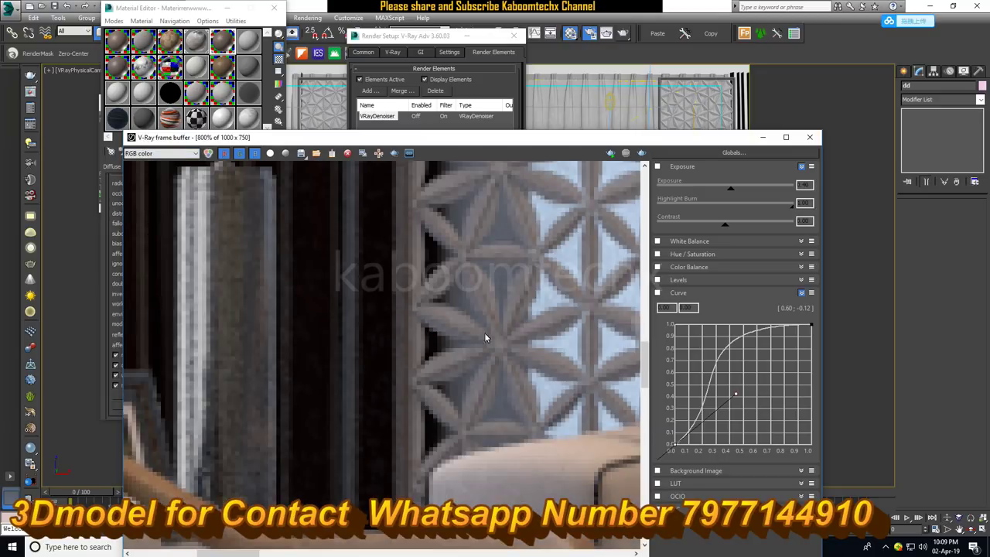
scroll(391, 458, "down", 1)
scroll(433, 433, "down", 1)
scroll(573, 320, "up", 1)
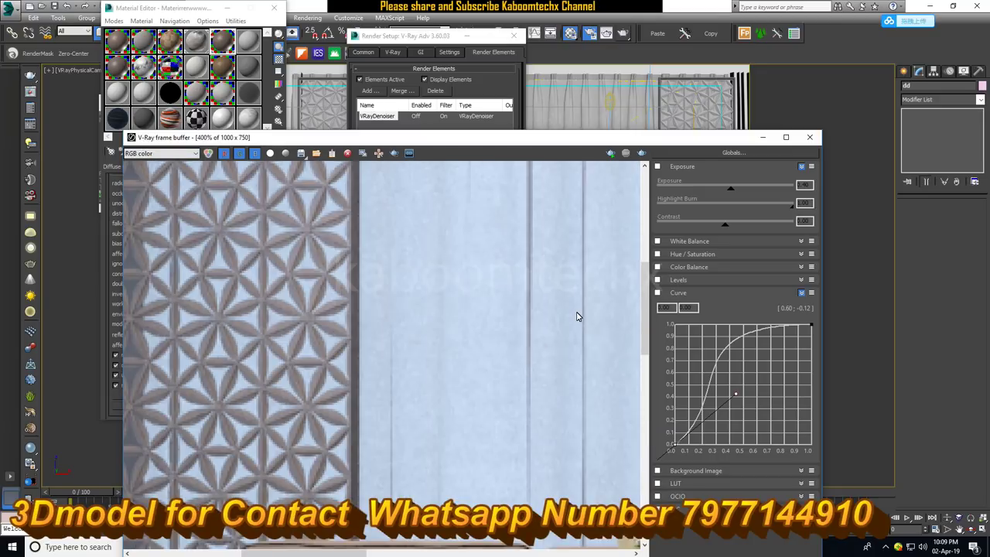
middle_click_drag(576, 317, 477, 309)
Switch back to effectsResult and pan across the lattice, lamp, chair, sofa and pillows
left_click(145, 154)
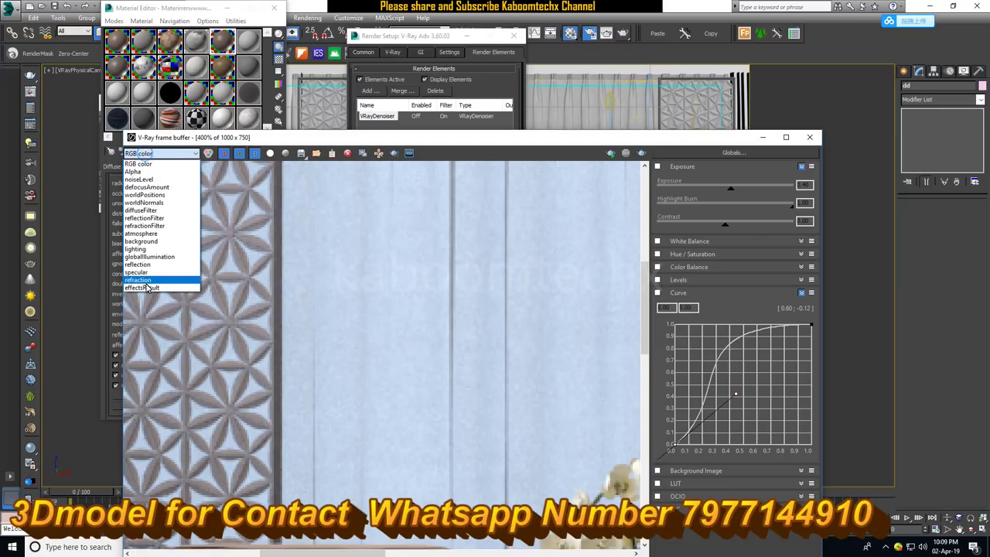
left_click(143, 287)
middle_click_drag(277, 298, 491, 292)
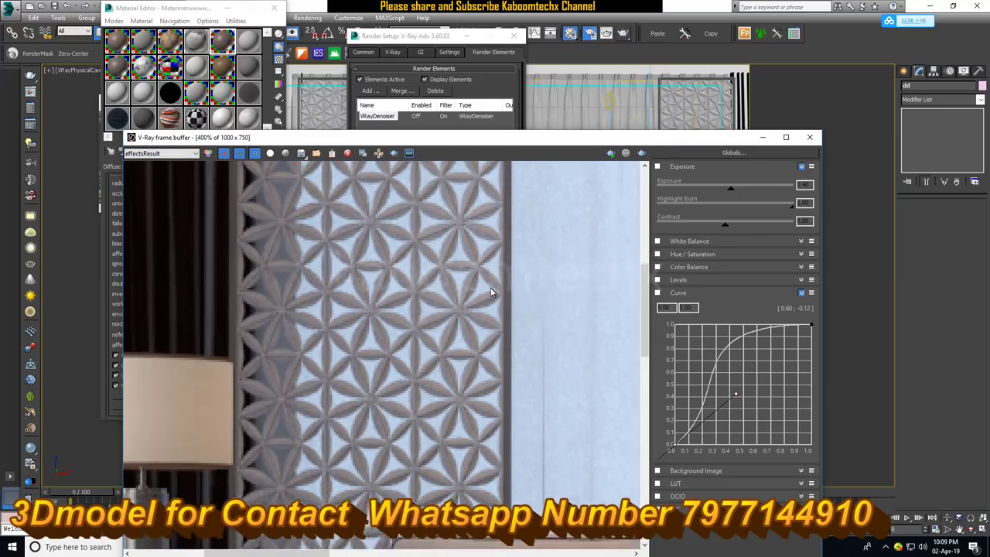
middle_click_drag(194, 411, 232, 304)
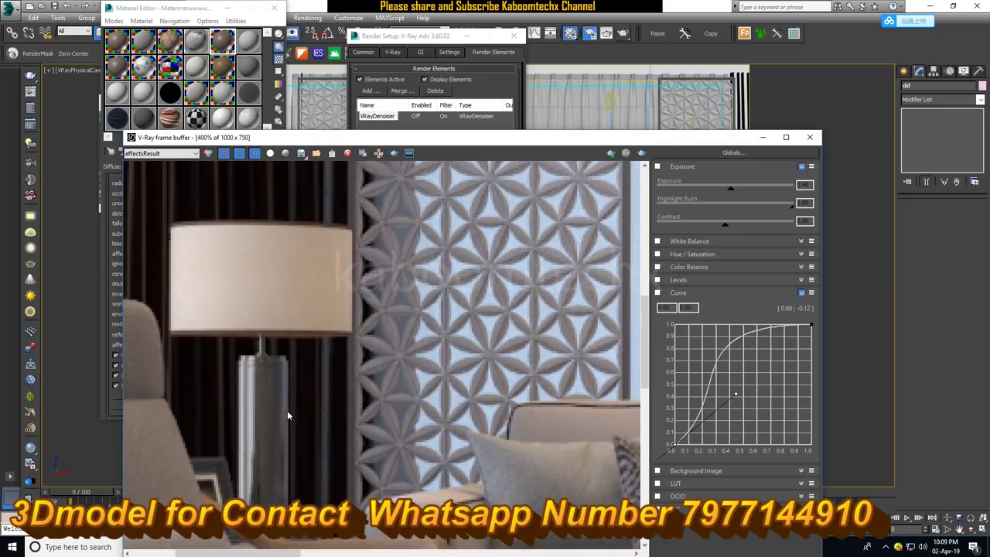
middle_click_drag(313, 449, 309, 297)
middle_click_drag(433, 398, 253, 411)
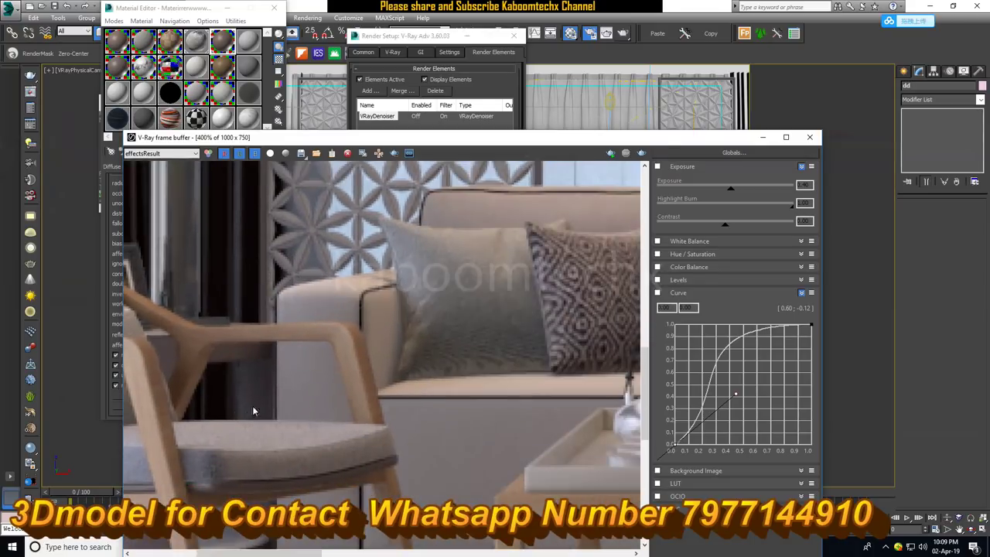
Reset the view to 100% and delete the VRayDenoiser render element
double_click(291, 403)
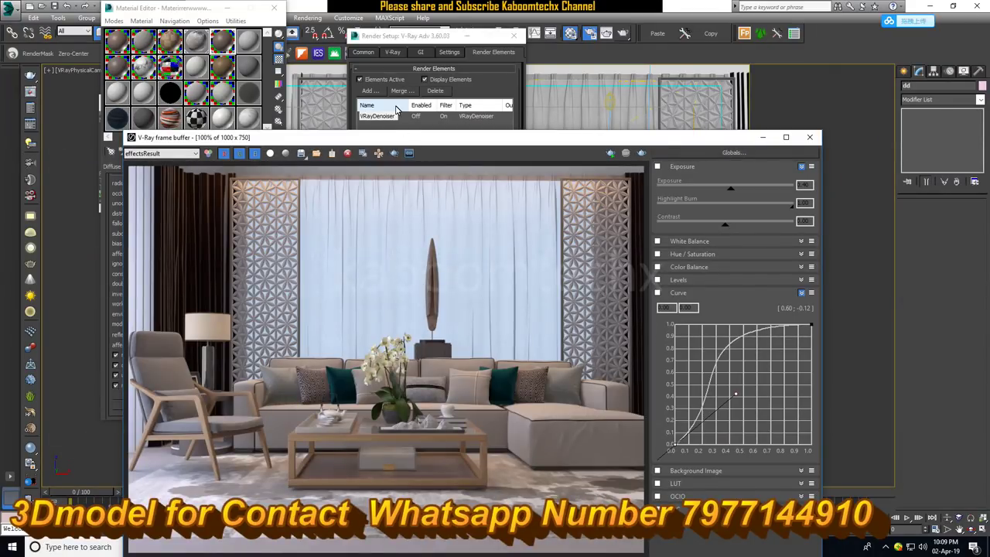
left_click(435, 91)
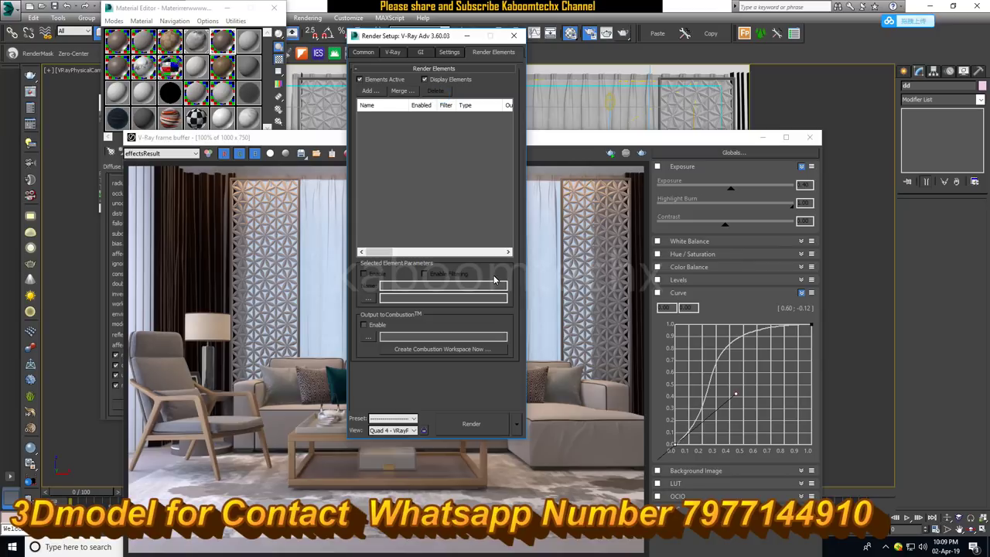
left_click(364, 52)
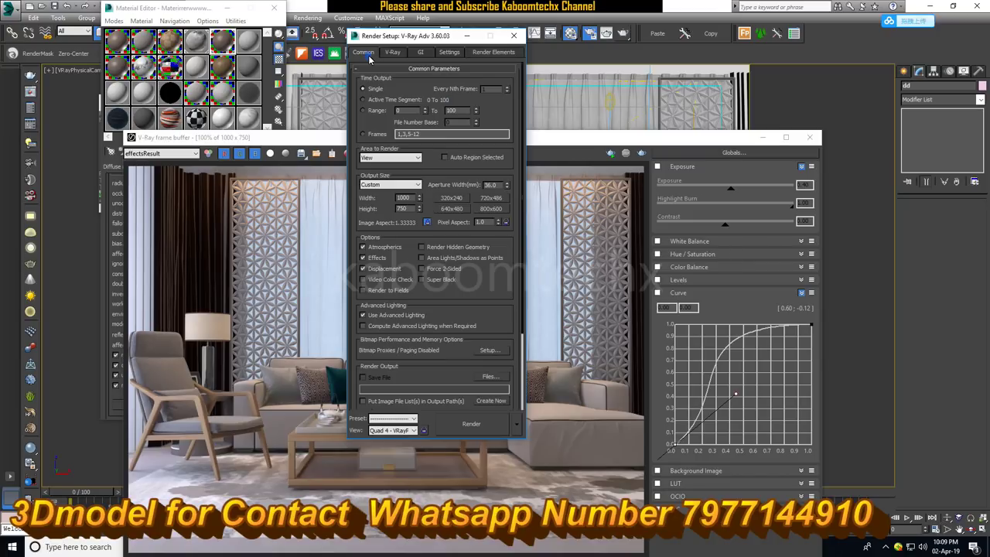
Add a new VRayDenoiser element from the Render Elements list and reposition the frame buffer
left_click(495, 54)
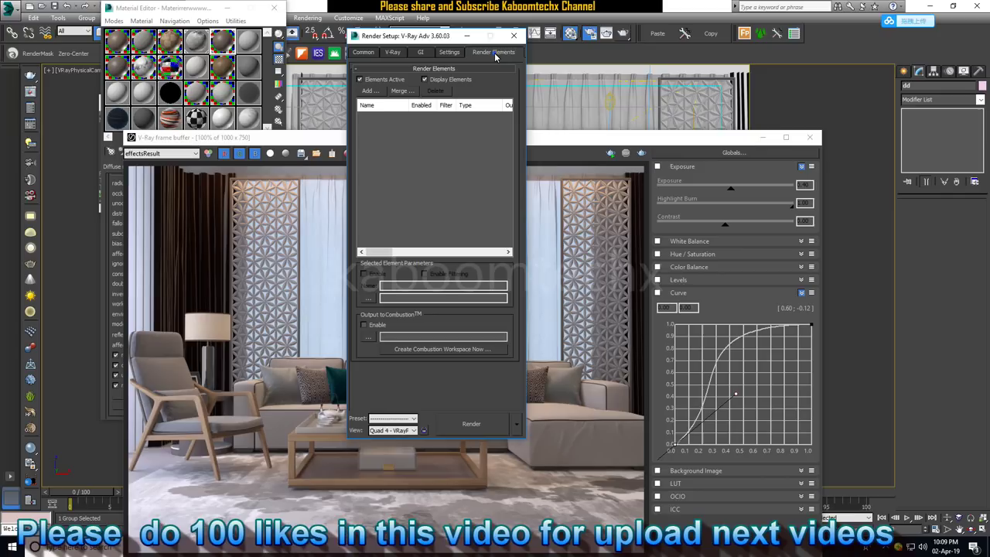
left_click(368, 92)
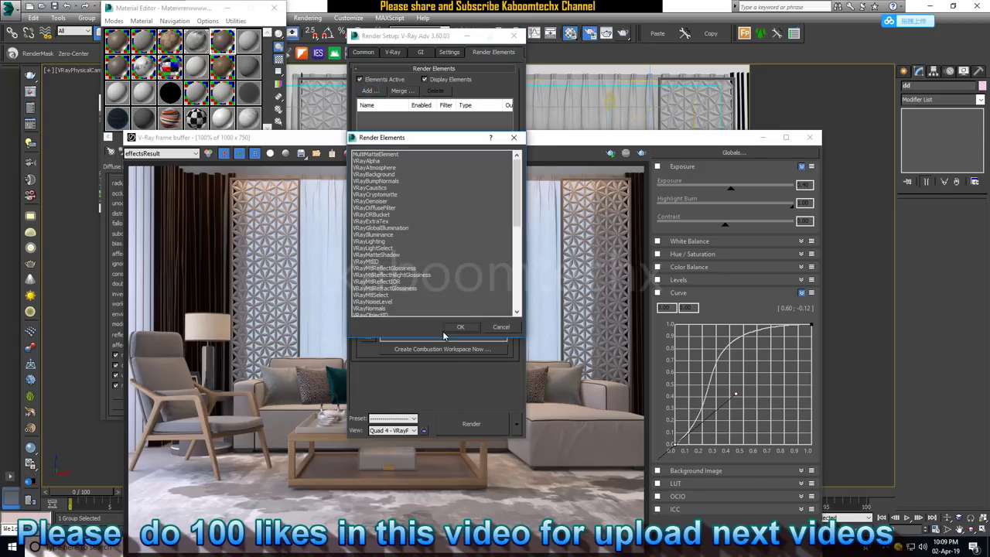
scroll(377, 304, "down", 1)
scroll(394, 301, "down", 1)
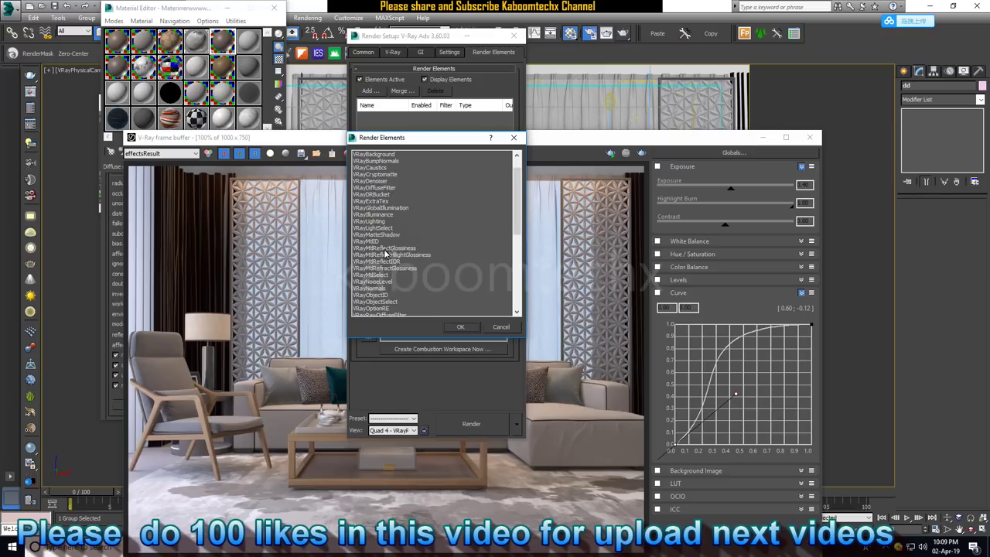
scroll(384, 247, "up", 1)
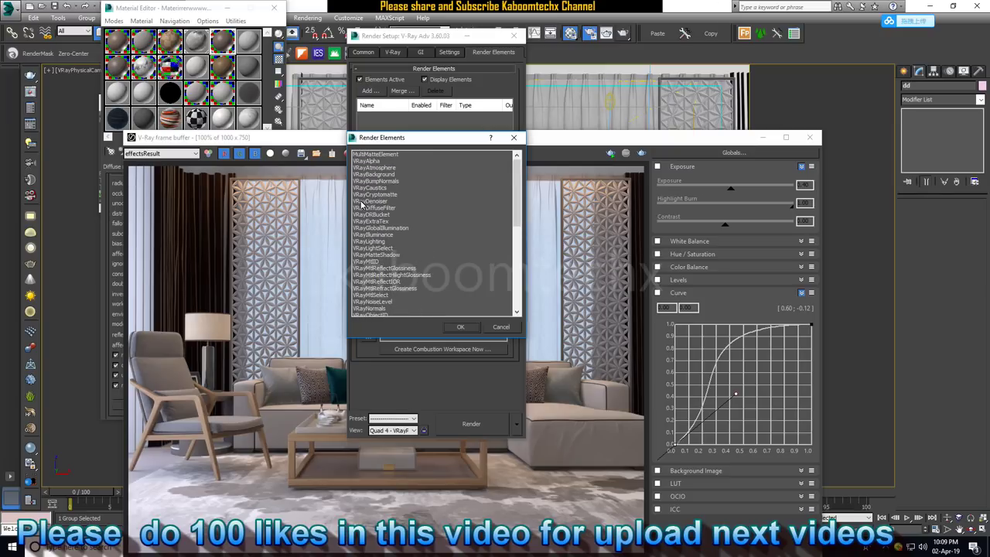
left_click(378, 201)
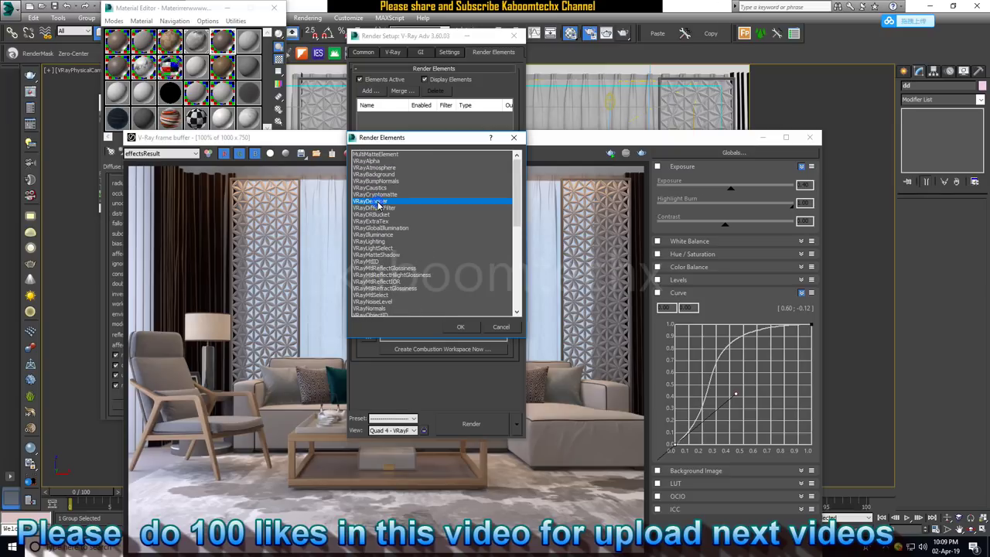
left_click(460, 327)
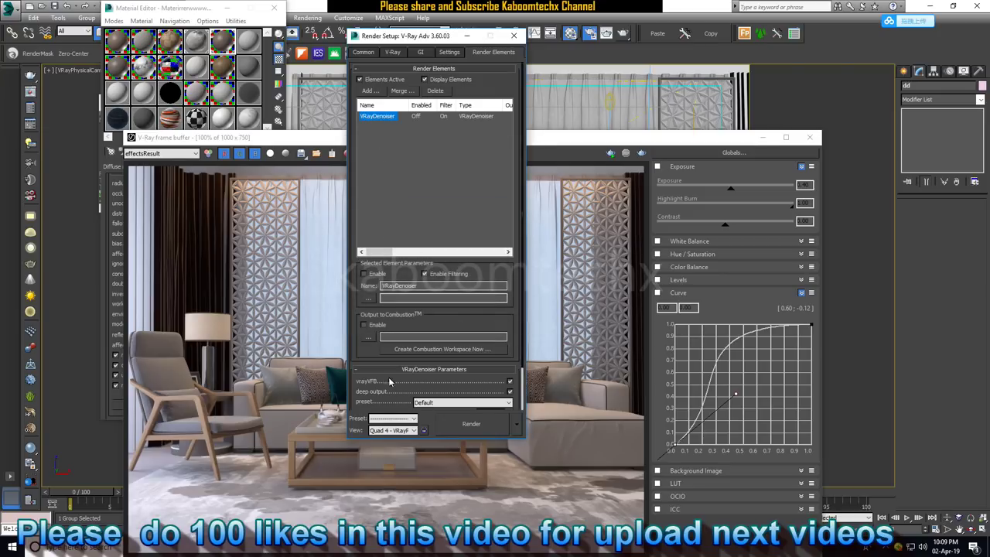
scroll(394, 393, "down", 2)
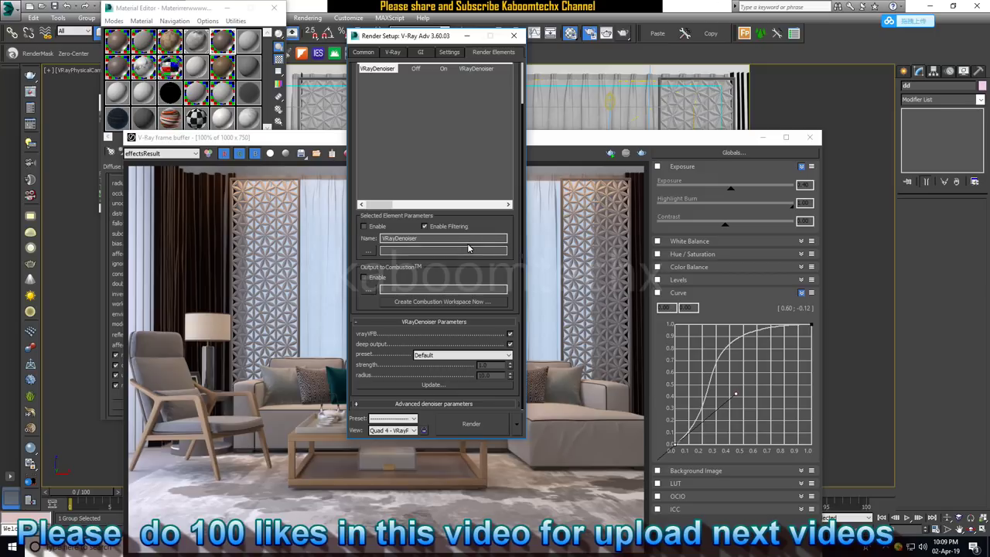
left_click_drag(199, 139, 267, 204)
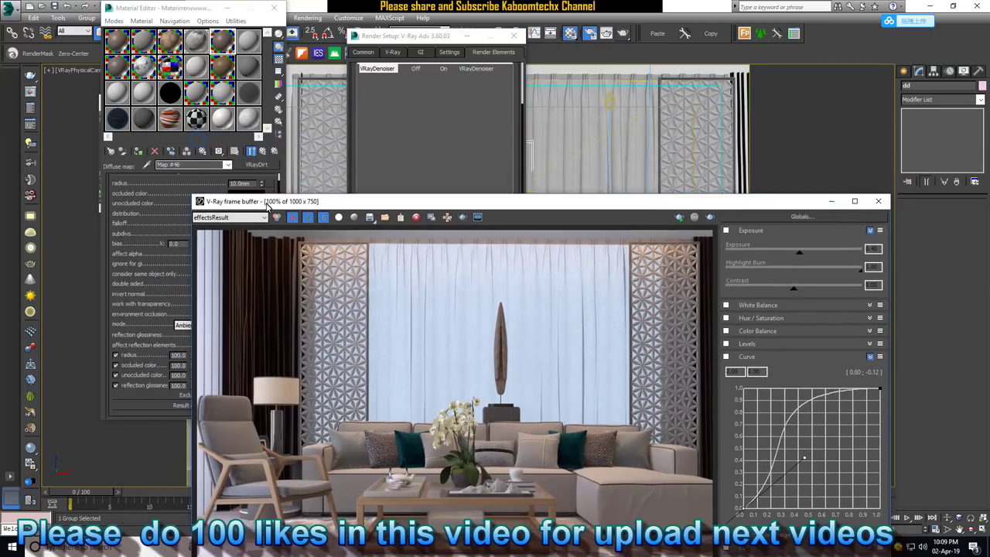
left_click(244, 219)
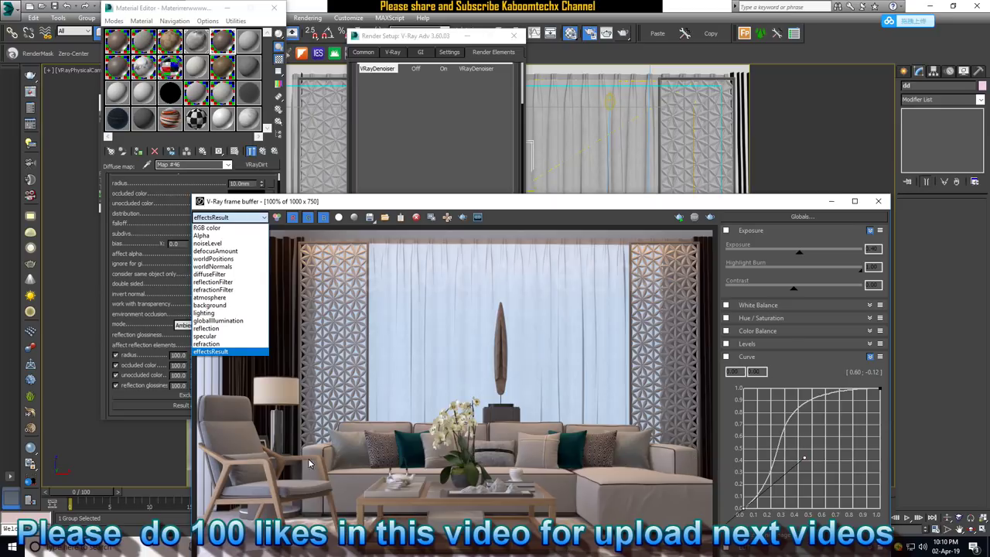
left_click(224, 217)
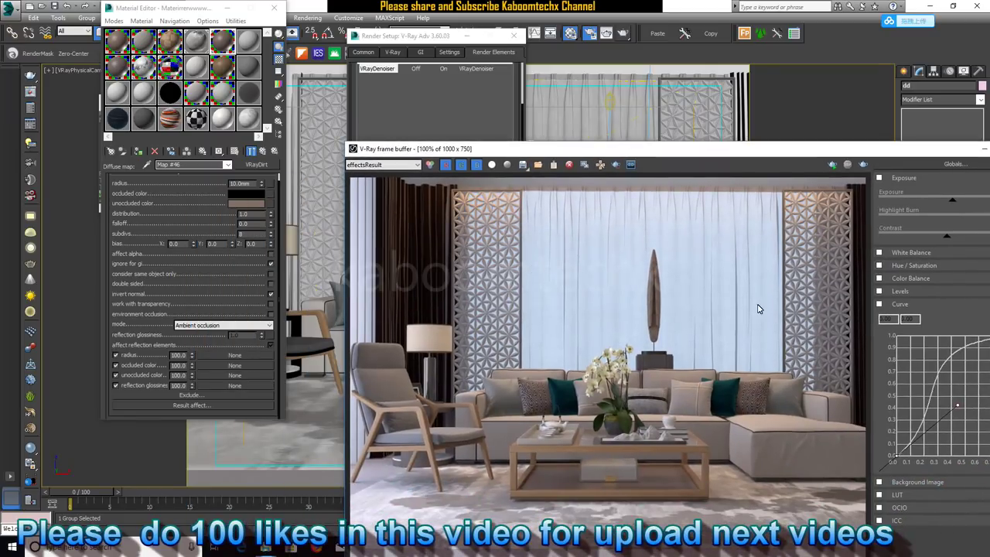
left_click(405, 165)
left_click(375, 173)
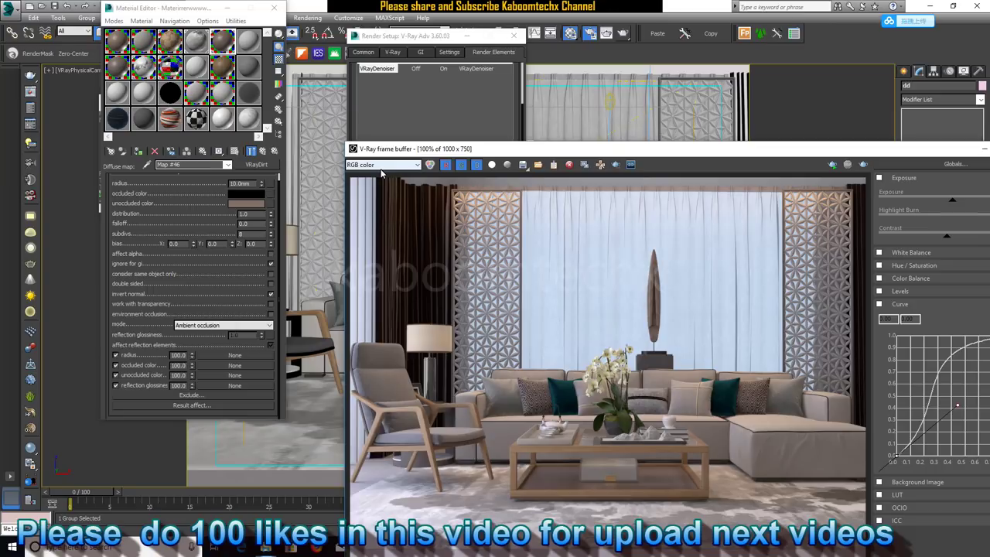
left_click(388, 165)
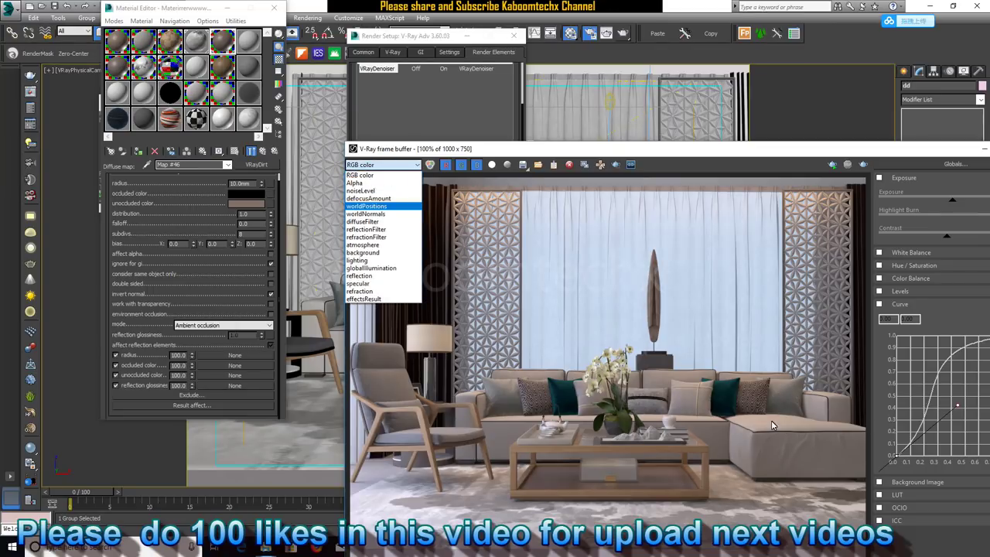
left_click(379, 299)
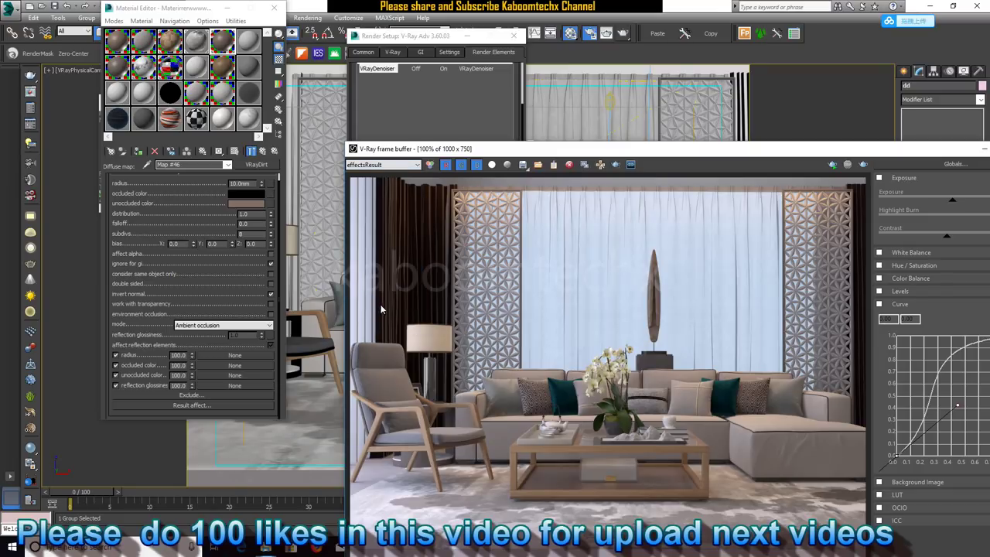
left_click_drag(521, 150, 132, 159)
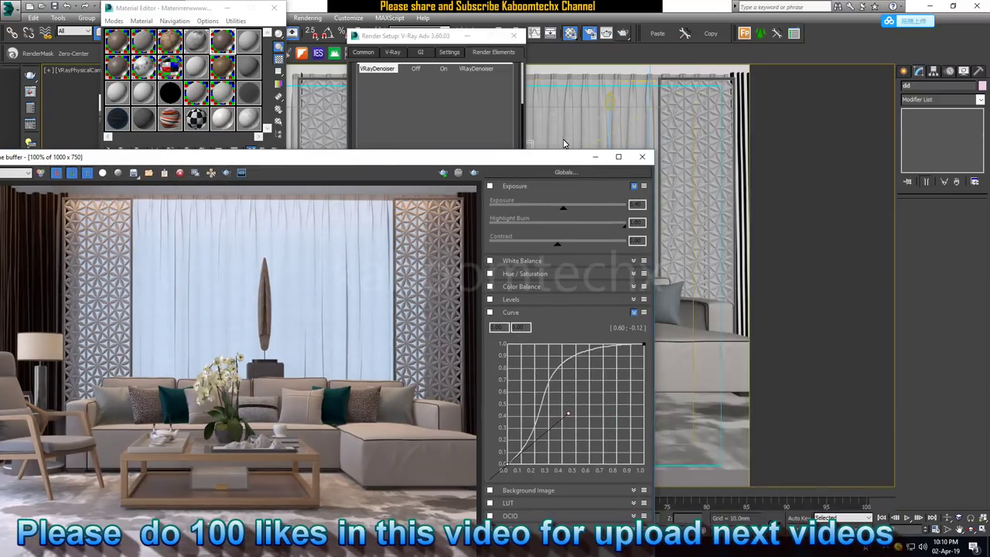
left_click_drag(380, 158, 442, 201)
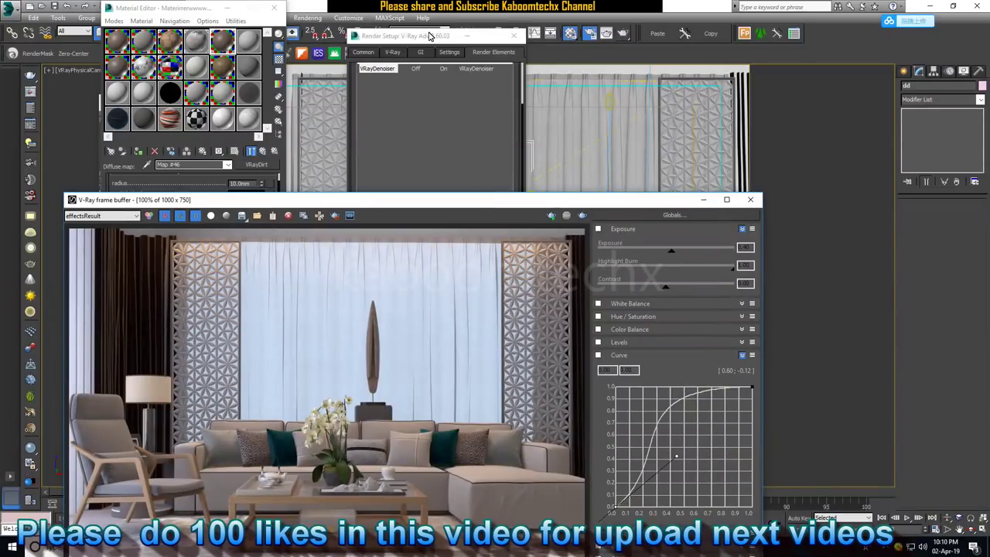
left_click(471, 424)
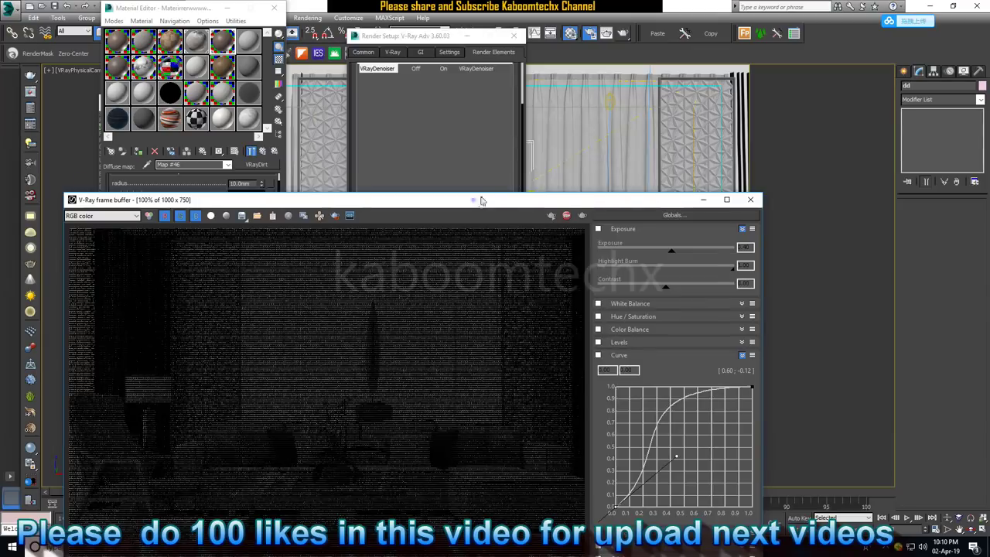
Drag the V-Ray frame buffer aside to reveal the Rendering progress dialog
left_click_drag(480, 201, 599, 85)
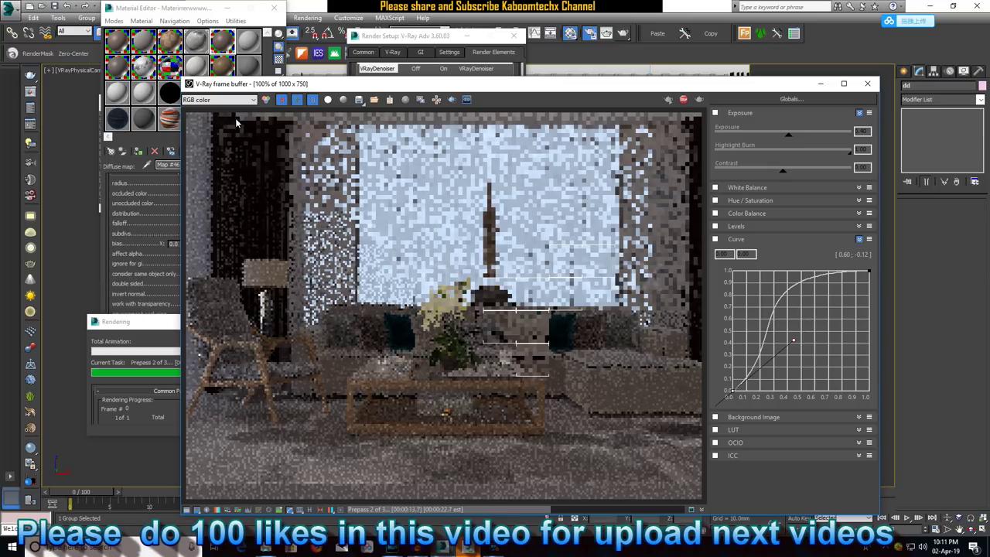
left_click(219, 99)
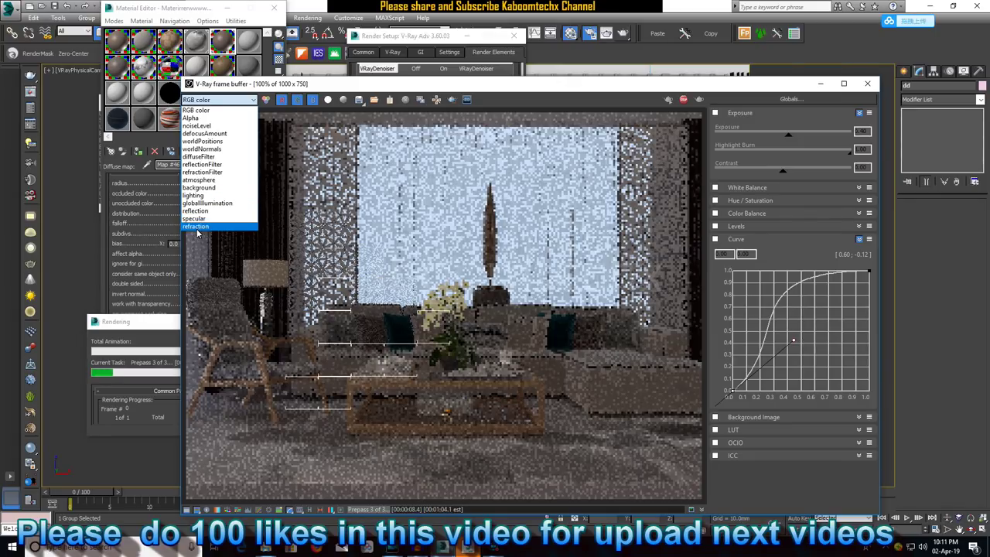
left_click(515, 214)
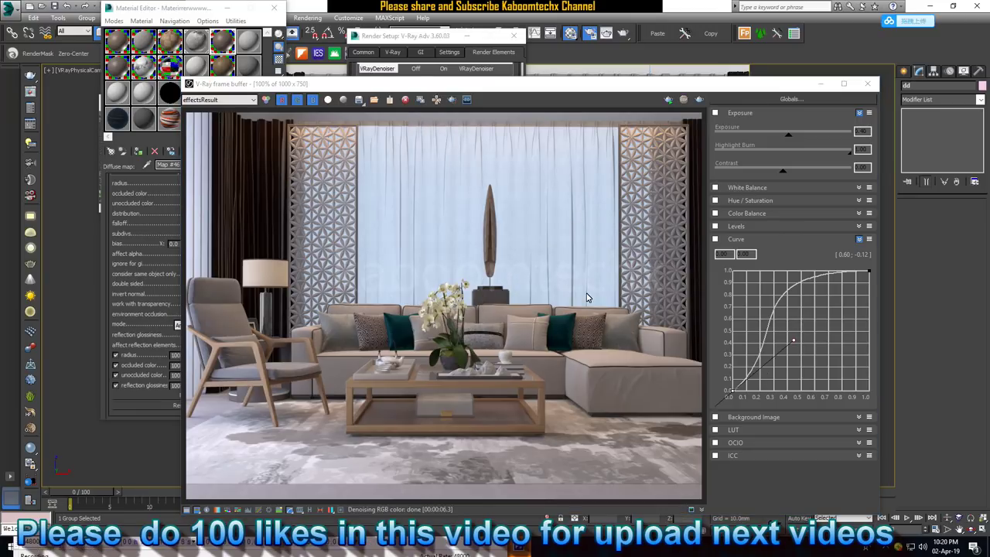
left_click(218, 101)
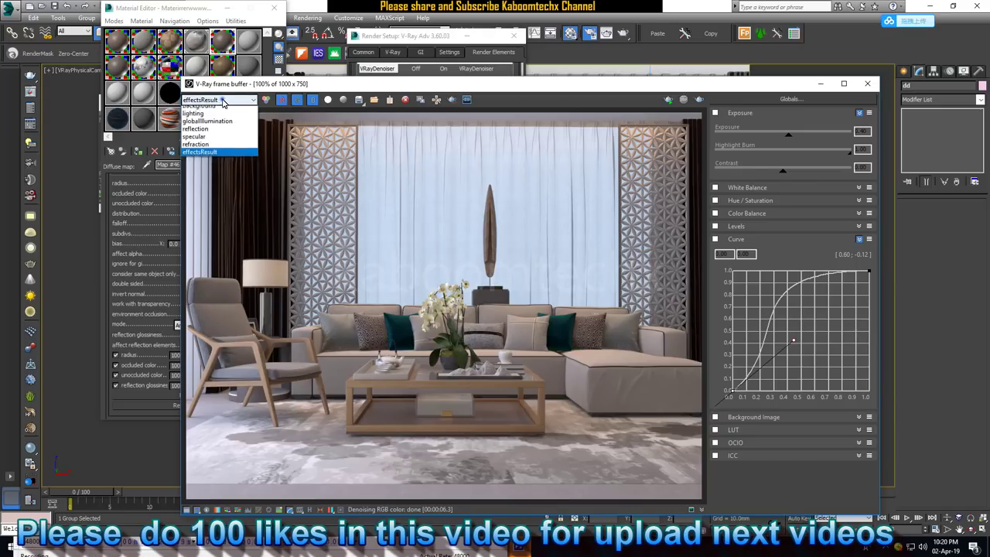
left_click(209, 235)
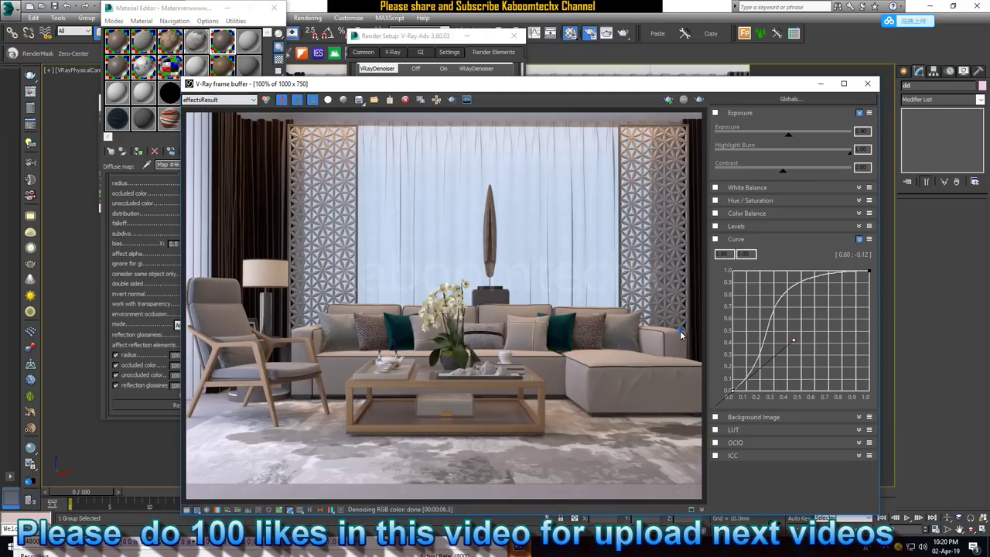
scroll(681, 345, "up", 1)
scroll(673, 348, "up", 1)
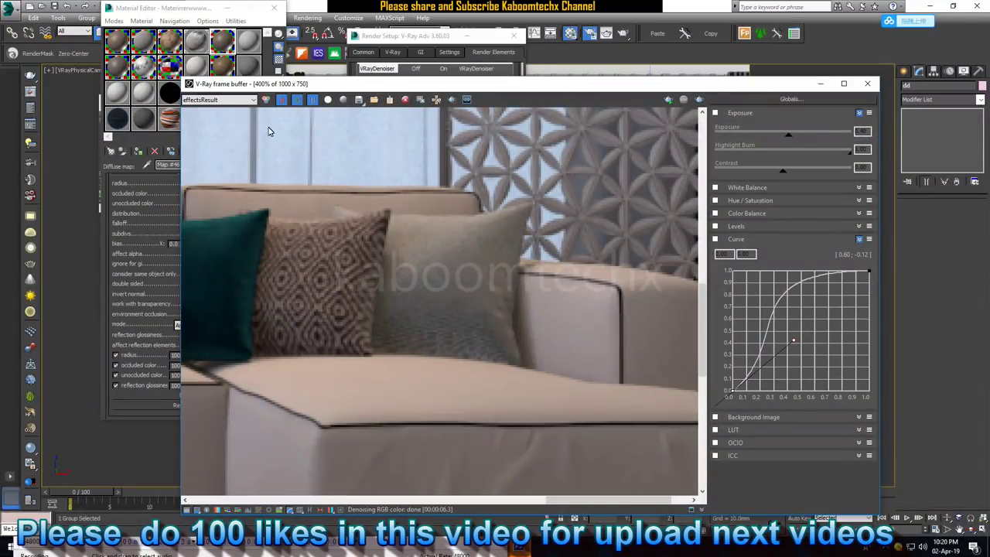
left_click(218, 99)
left_click(216, 112)
scroll(616, 335, "up", 1)
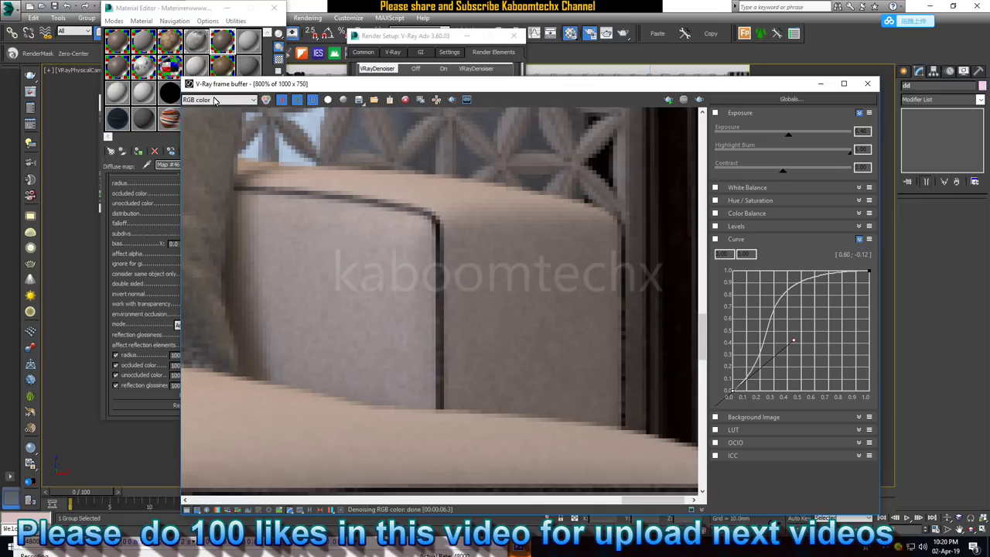
left_click(213, 100)
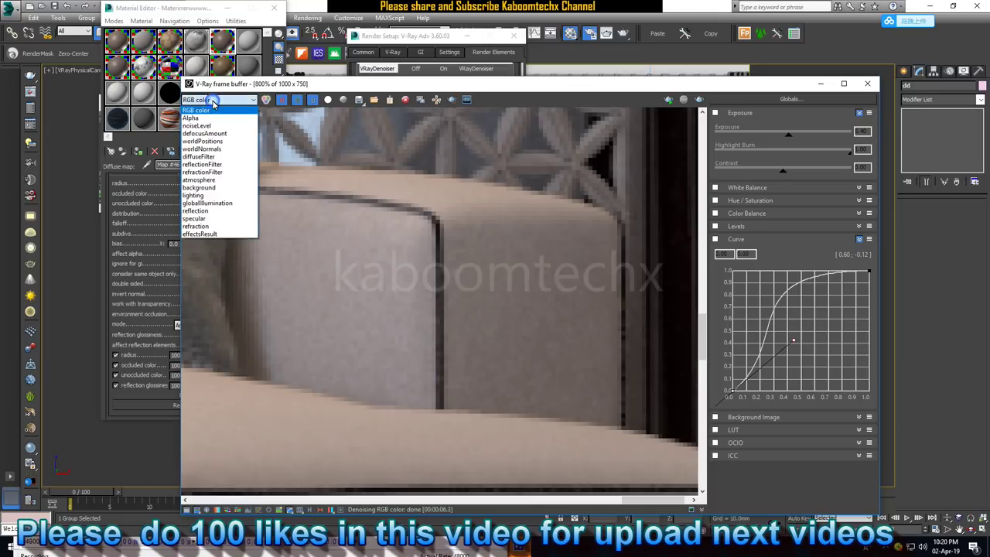
left_click(221, 234)
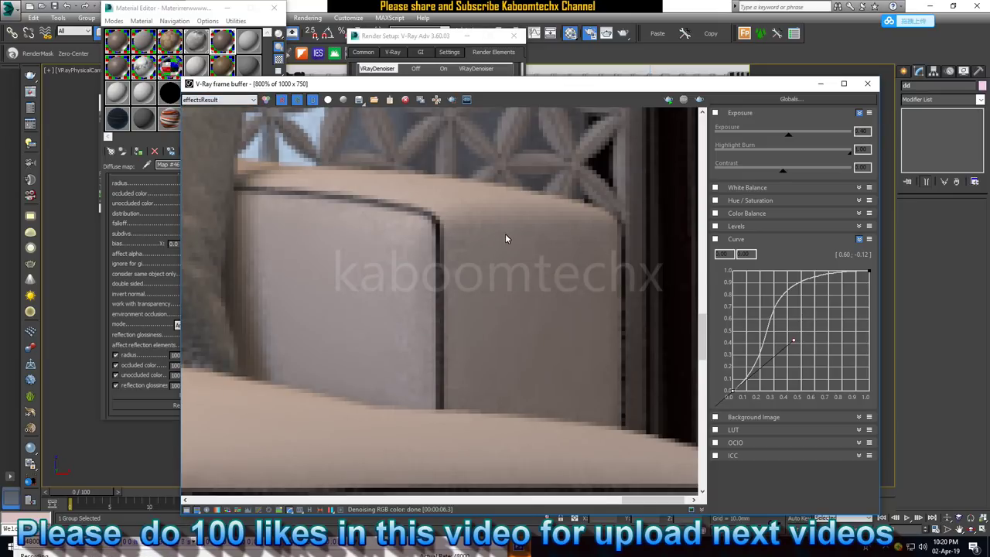
scroll(504, 230, "down", 2)
left_click(203, 100)
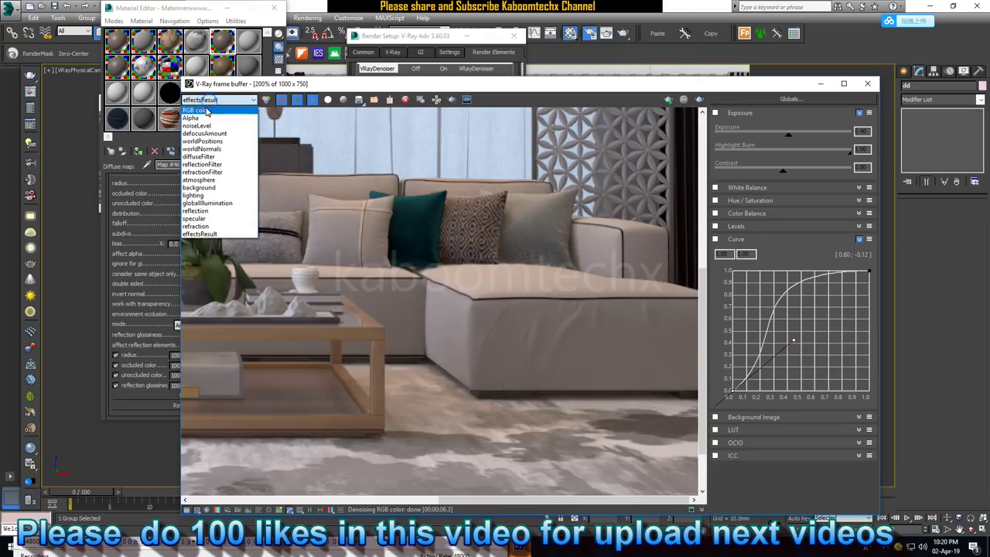
left_click(203, 110)
scroll(534, 233, "up", 1)
scroll(541, 234, "up", 1)
middle_click_drag(586, 239, 380, 249)
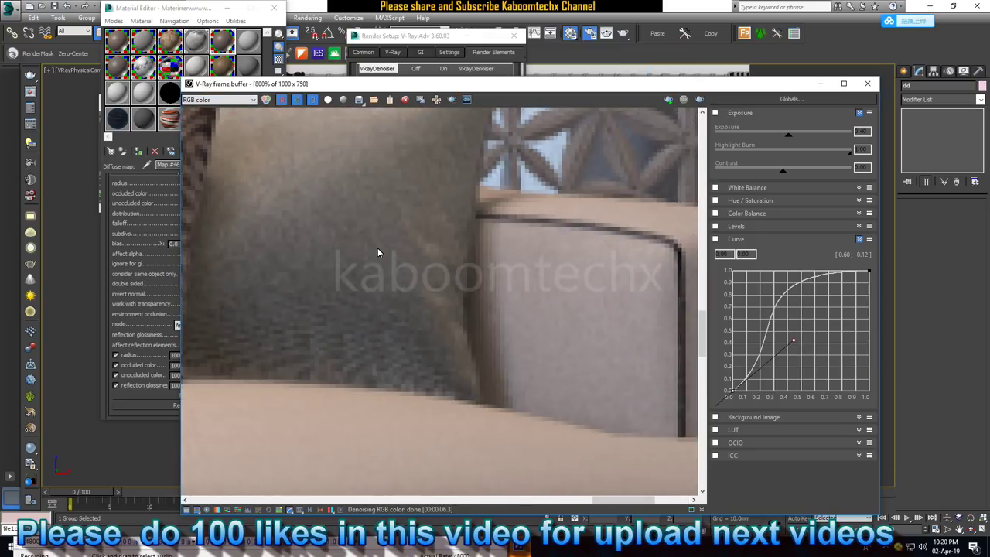
scroll(380, 250, "down", 2)
middle_click_drag(568, 269, 539, 263)
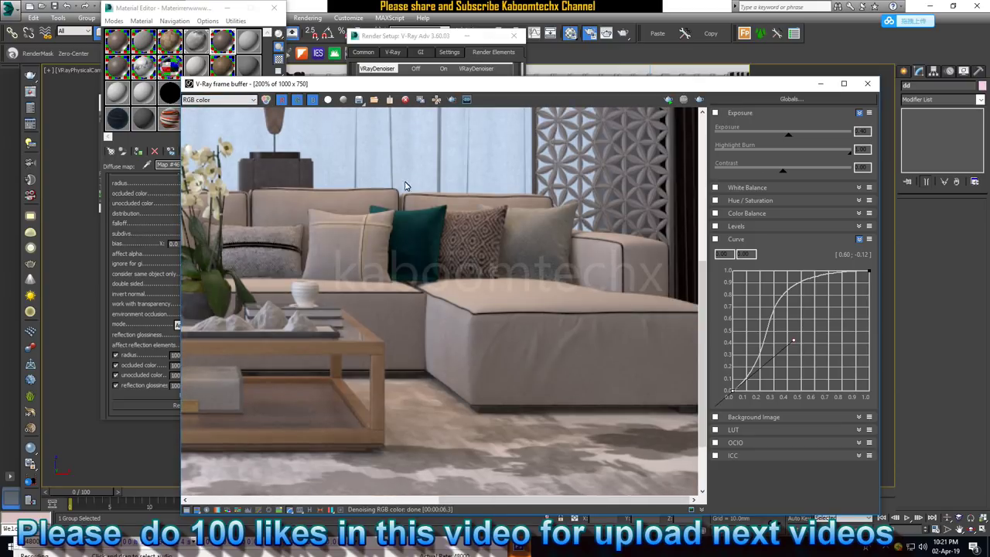
left_click(232, 100)
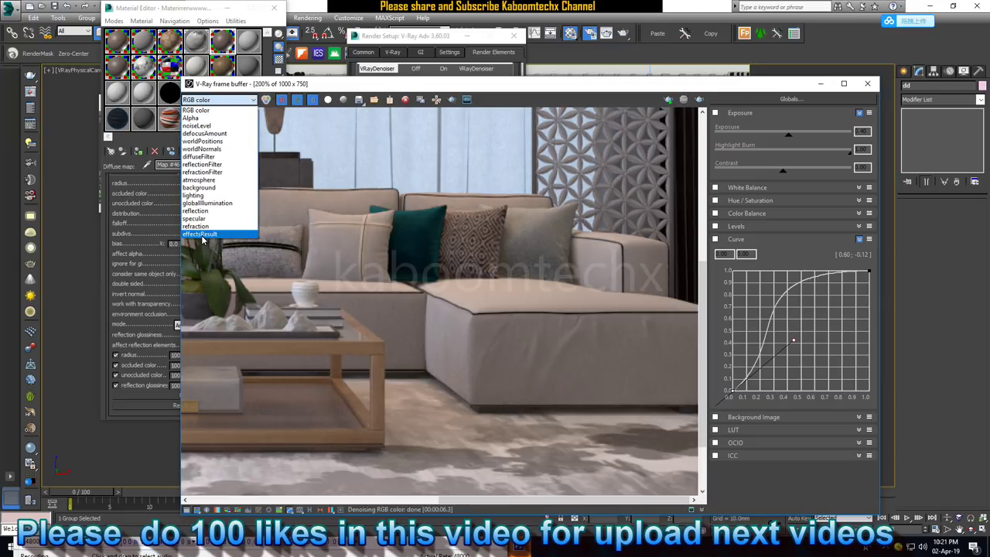
left_click(203, 234)
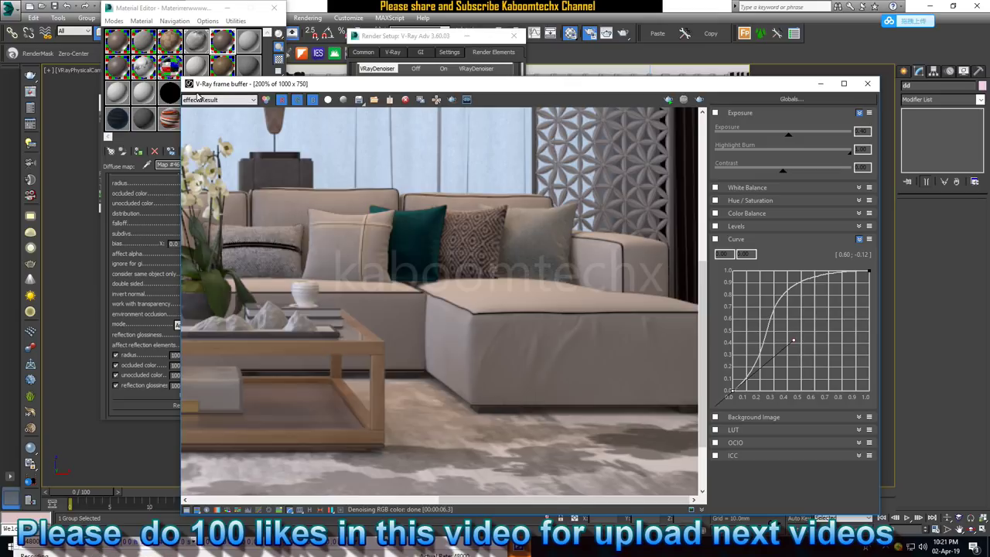
left_click(199, 100)
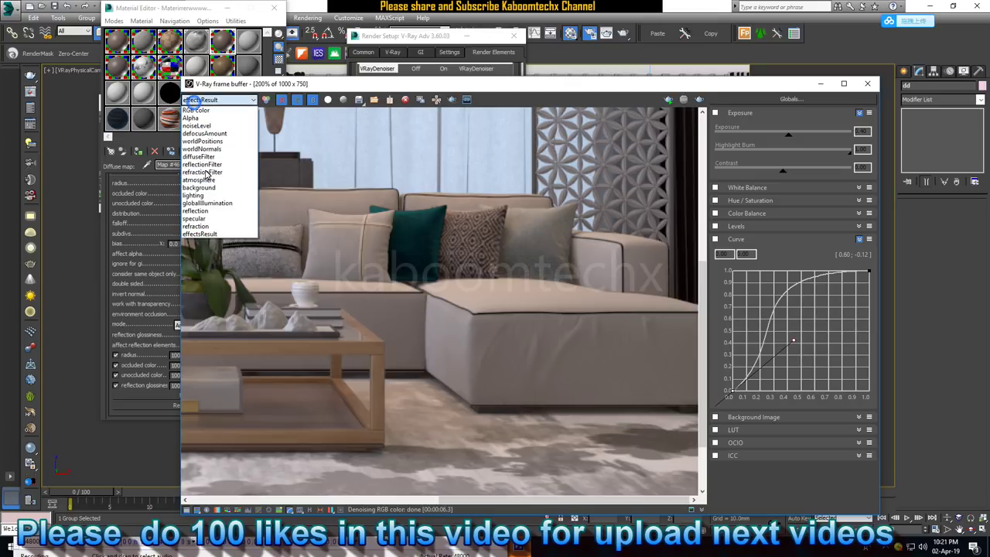
left_click(212, 235)
left_click(358, 99)
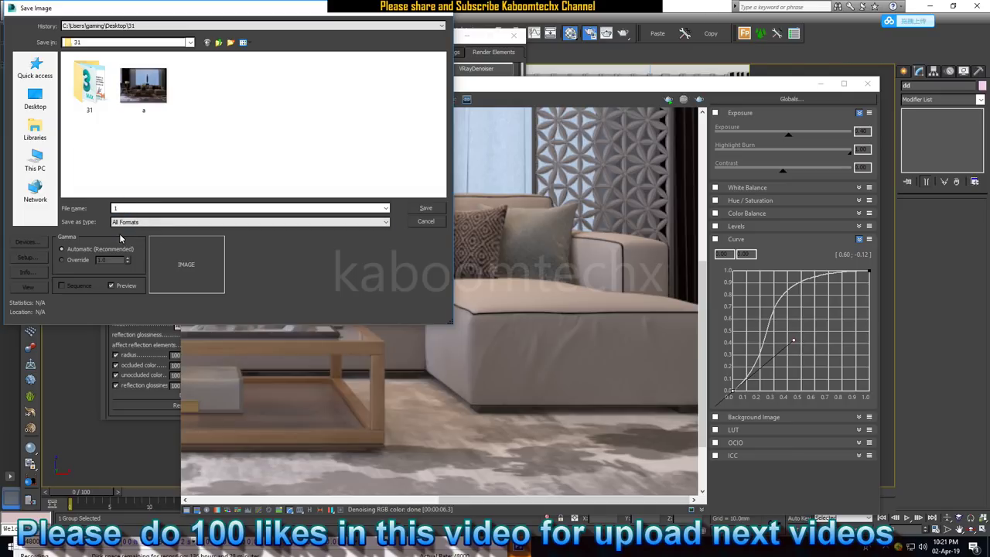
Save the denoised render as 'test' in TIF format with output gamma override
left_click(62, 260)
double_click(137, 210)
type("test")
double_click(101, 259)
type("2.2")
left_click(440, 210)
left_click(330, 224)
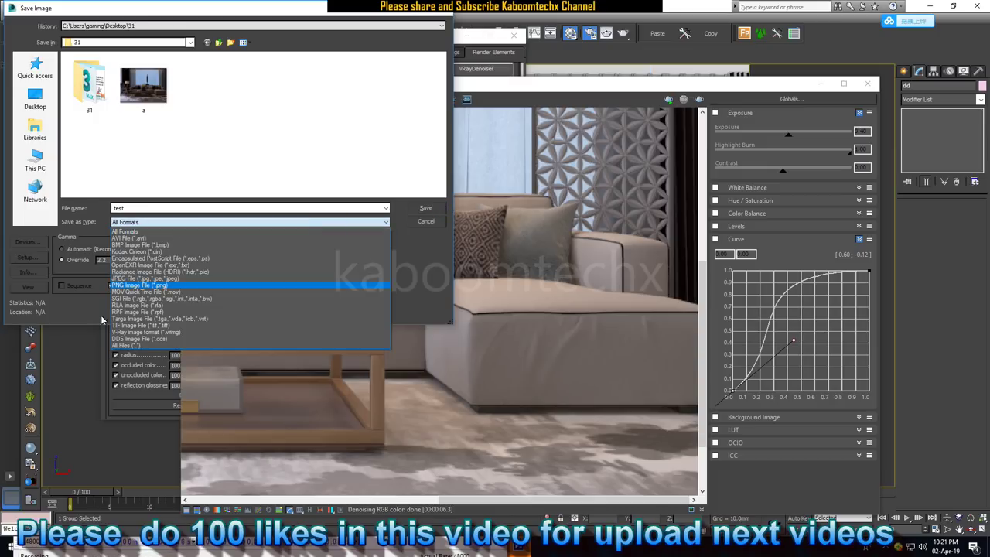
left_click(133, 325)
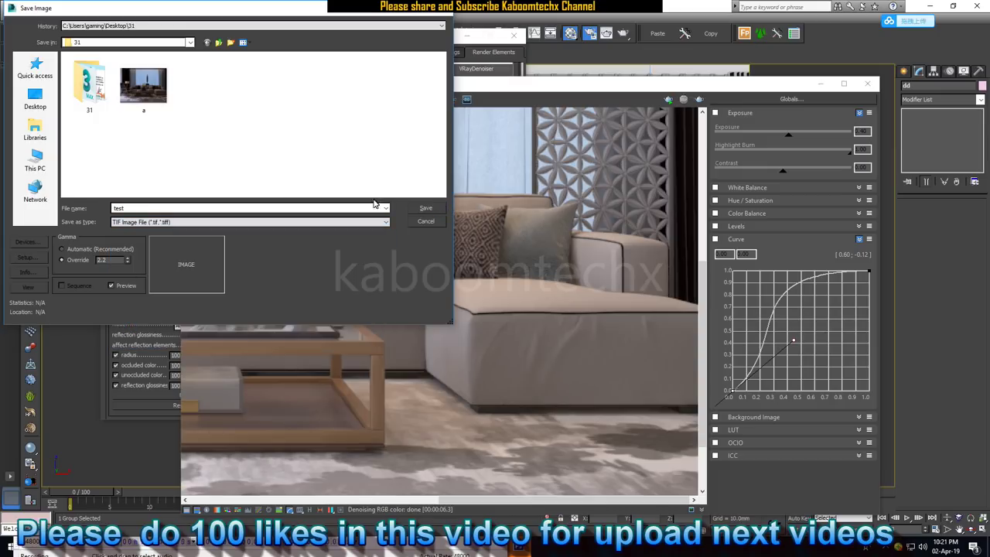
left_click(433, 210)
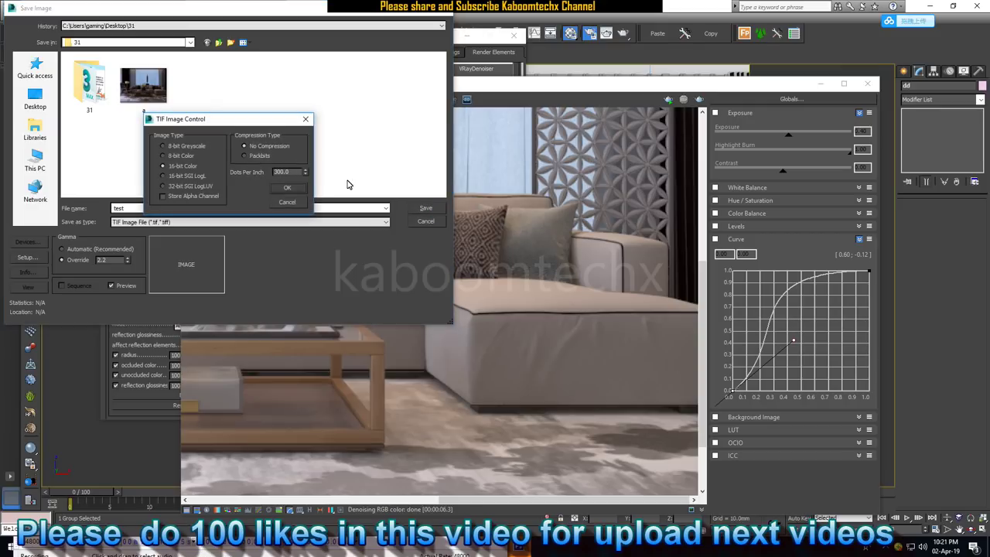
left_click(287, 190)
Switch to the RGB color channel and save it as 'testnoise' TIF with gamma override 2.2
left_click(210, 101)
left_click(207, 110)
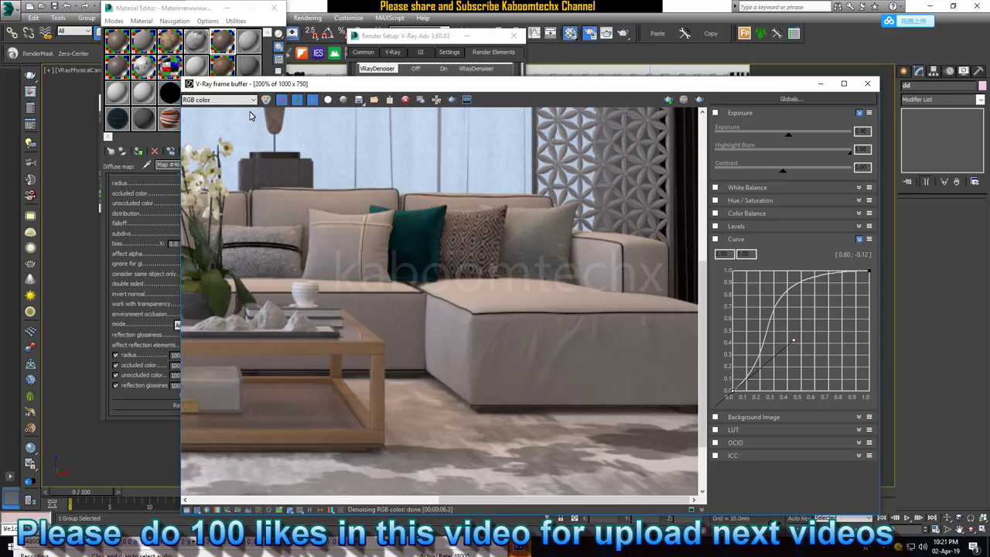
left_click(358, 100)
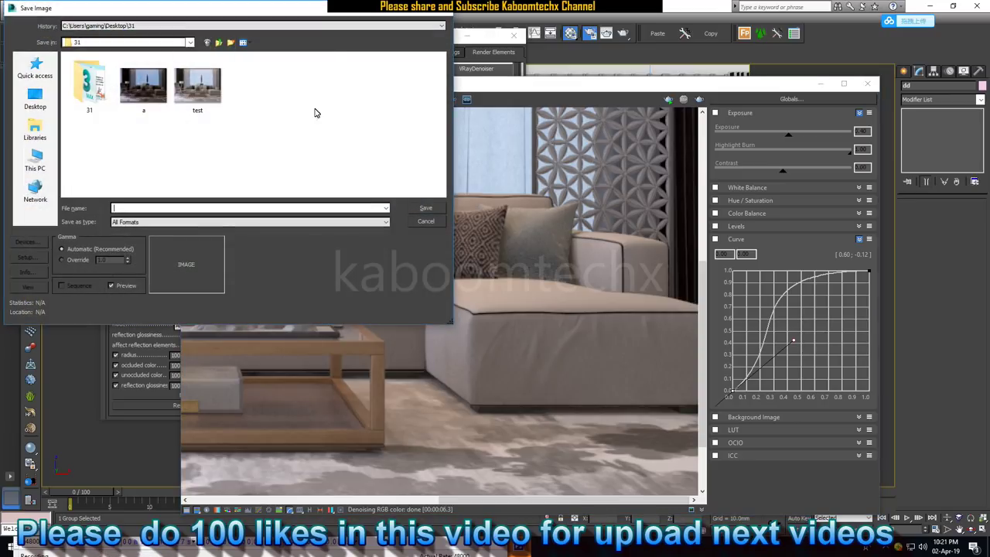
left_click(198, 87)
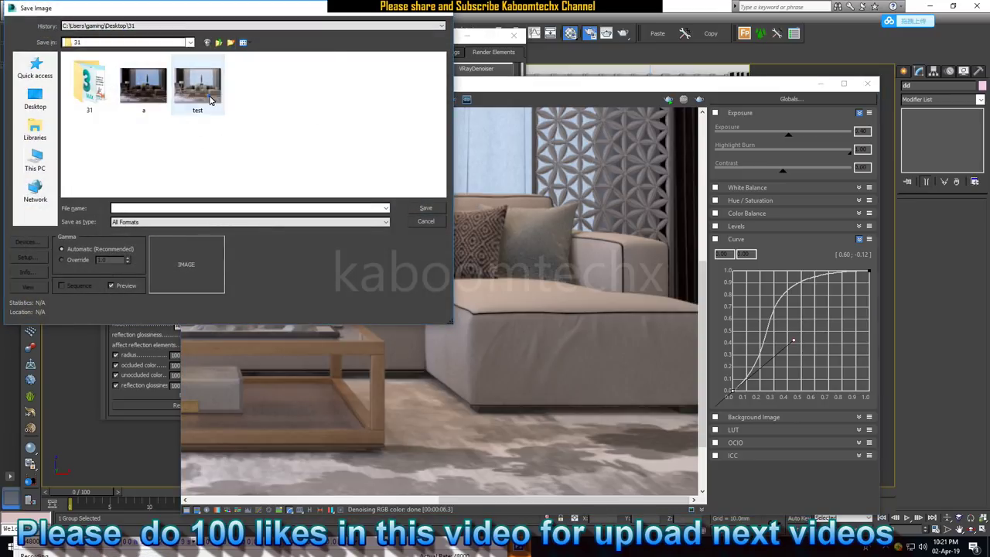
left_click(138, 222)
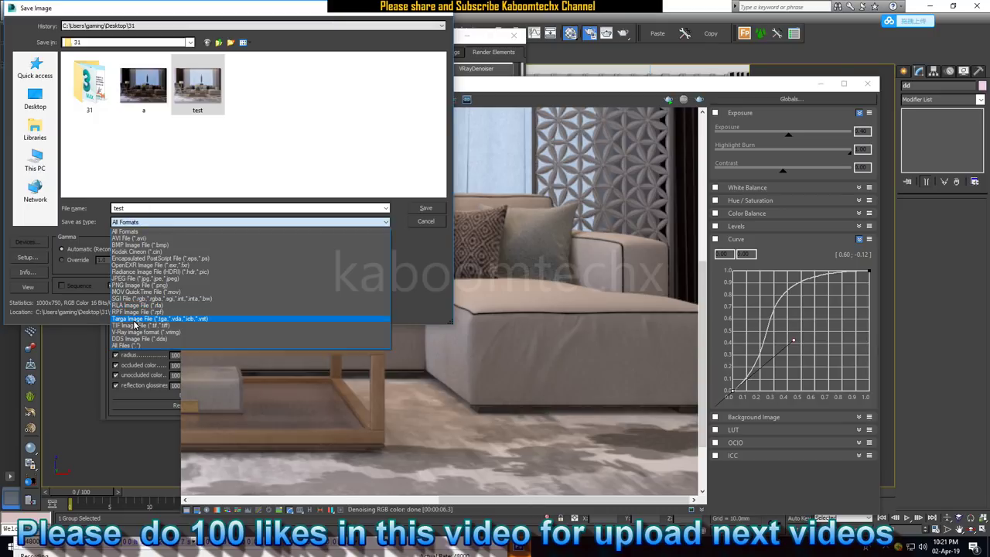
left_click(139, 324)
left_click(140, 209)
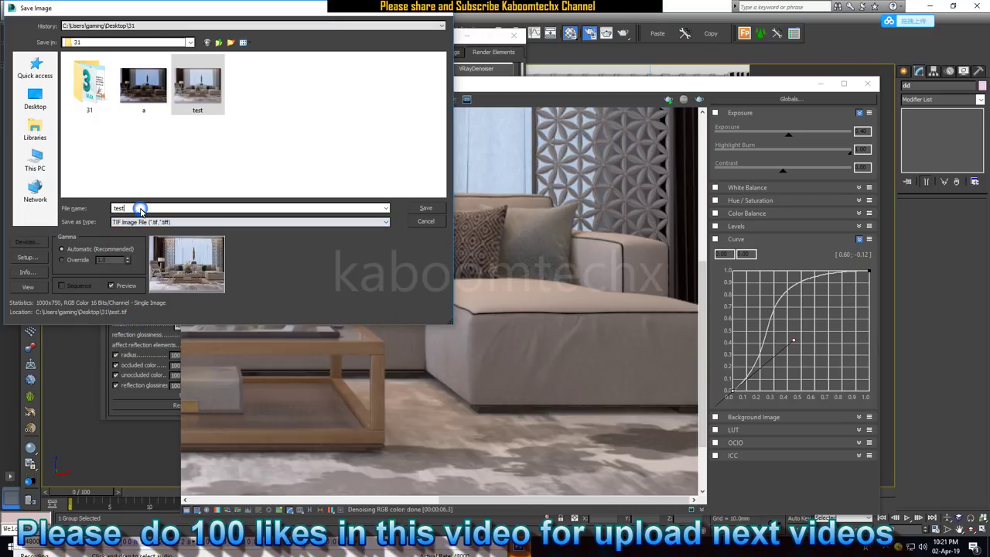
type("r")
left_click(64, 260)
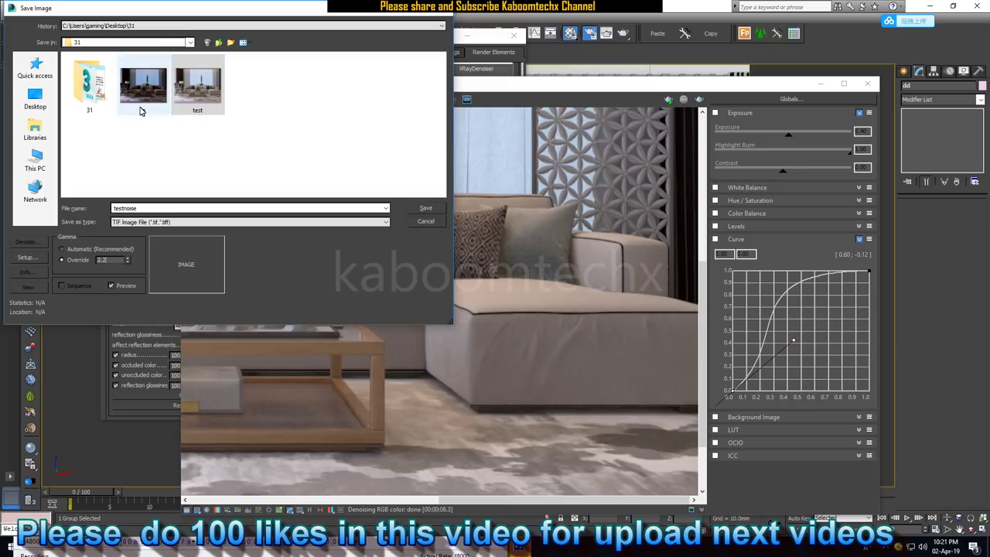
left_click(428, 208)
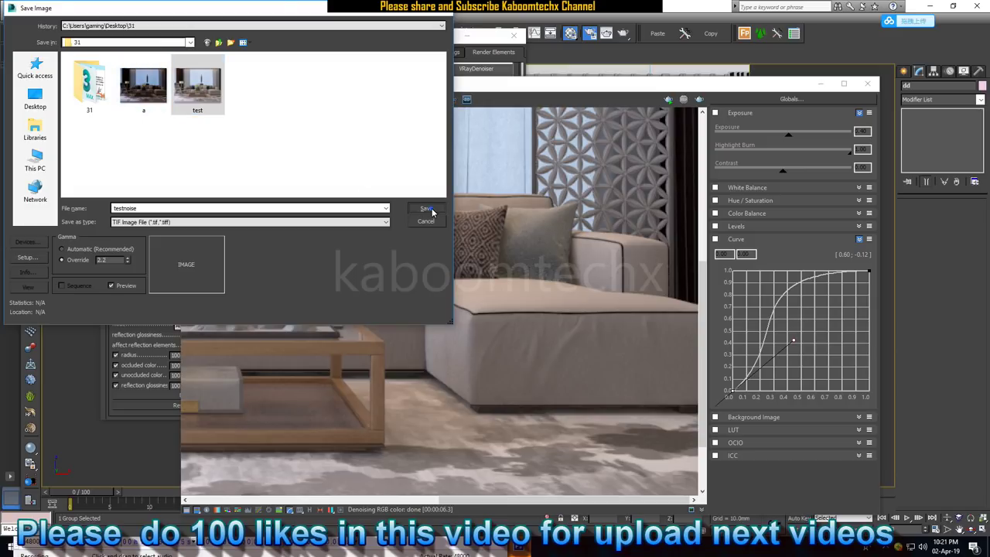
left_click(293, 191)
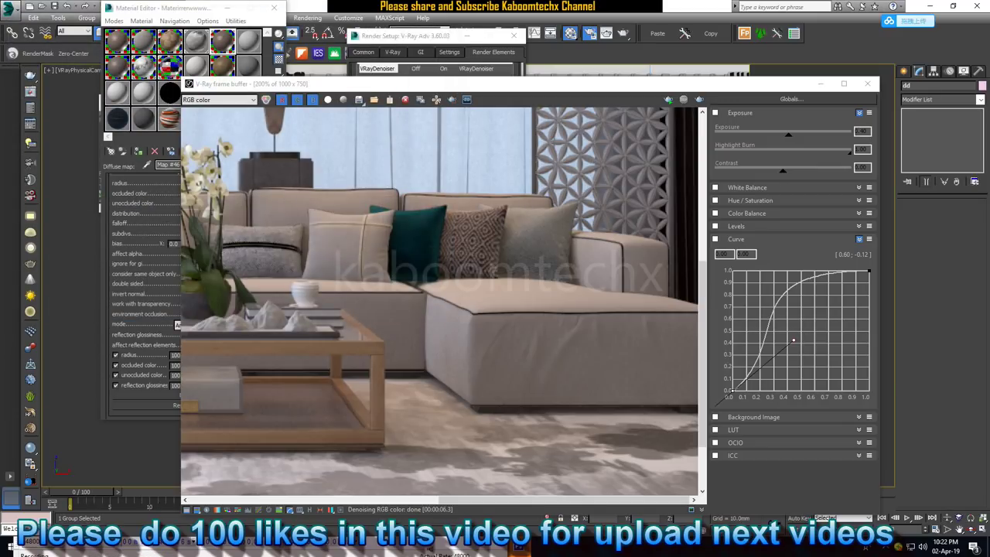
mouse_move(265, 548)
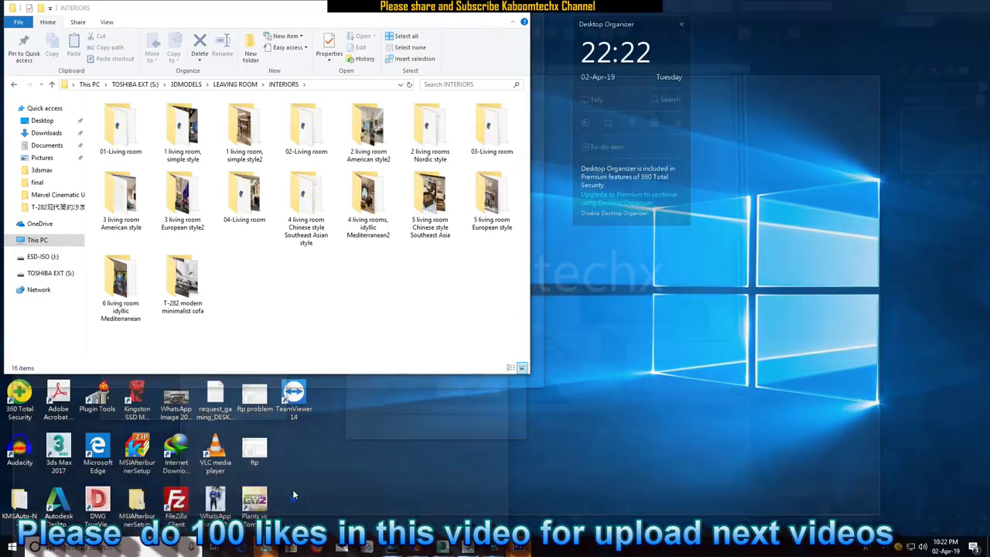
Open Desktop folder 31 in File Explorer and view the test render in Photo Viewer
left_click(292, 488)
left_click(42, 121)
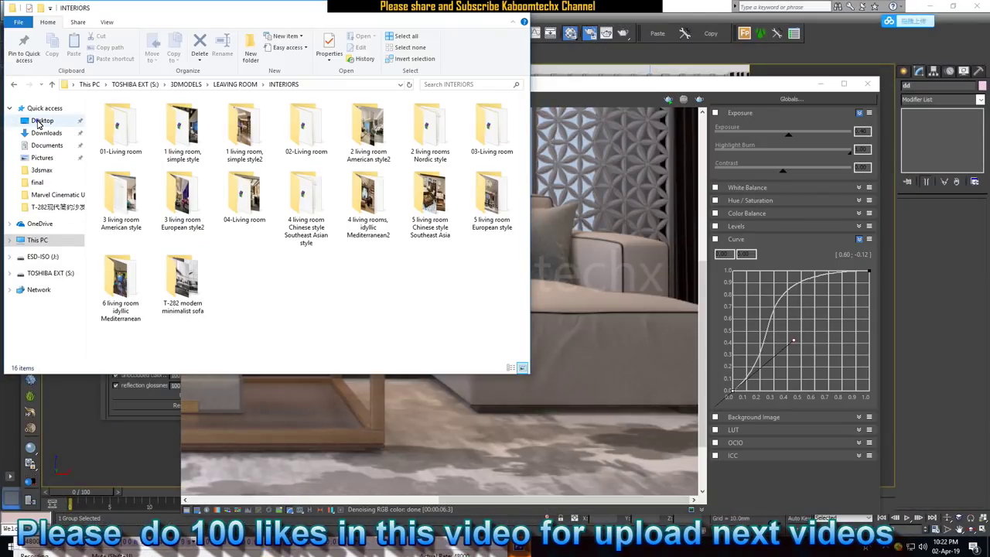
double_click(179, 126)
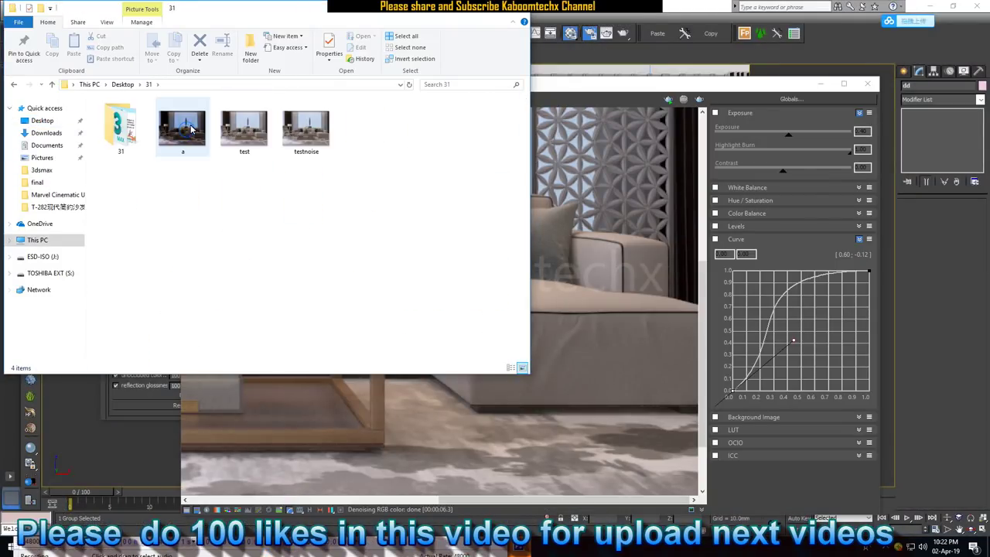
double_click(240, 132)
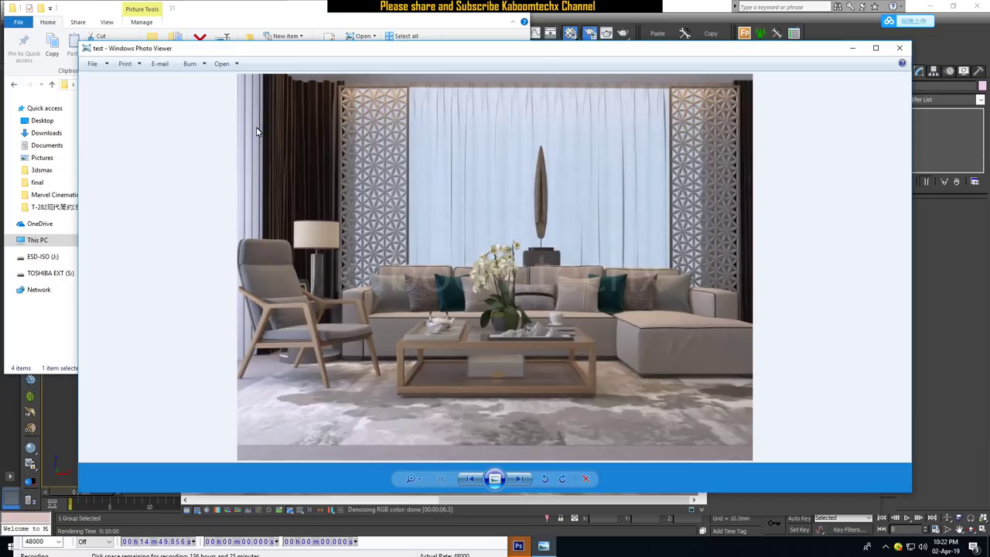
Maximize Photo Viewer and compare the zoomed test and testnoise renders side by side
double_click(266, 48)
scroll(678, 320, "up", 1)
scroll(735, 333, "up", 1)
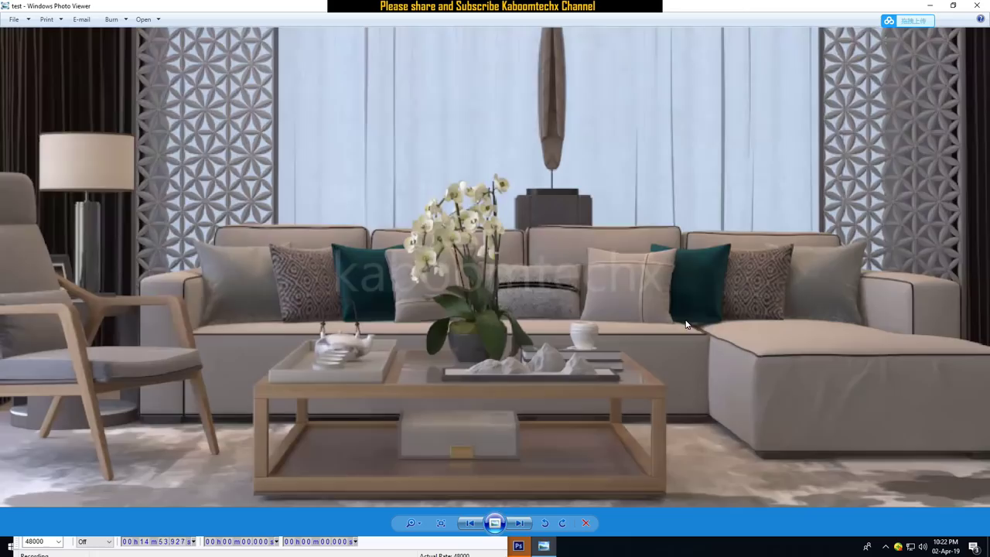
left_click_drag(939, 378, 940, 360)
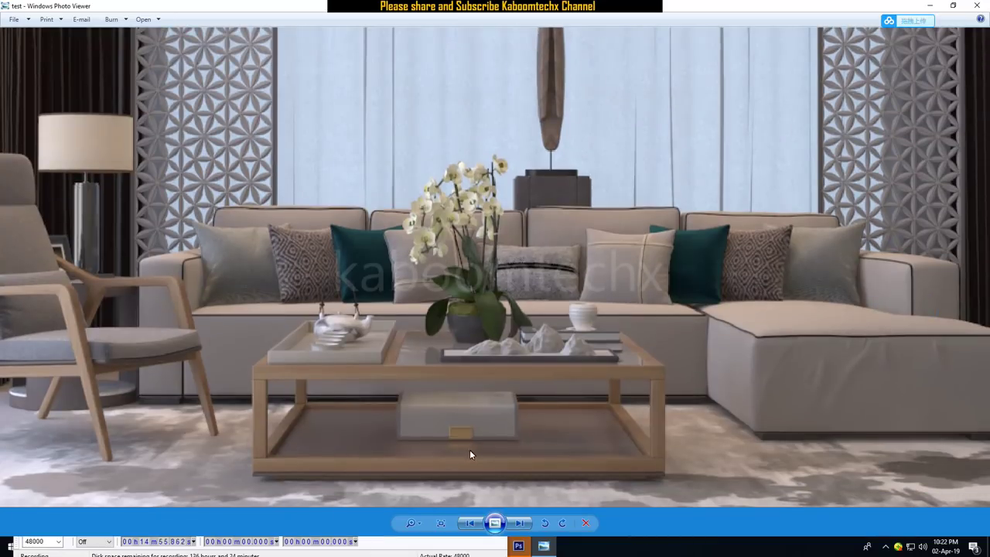
key("Right")
key("Left")
key("Right")
scroll(556, 368, "up", 1)
scroll(578, 412, "up", 1)
scroll(603, 367, "up", 1)
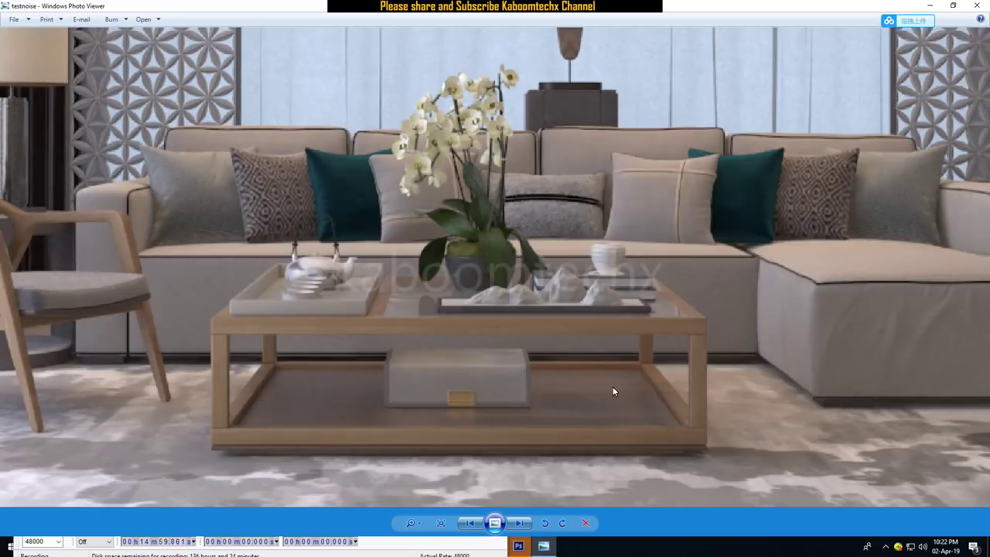
left_click_drag(908, 255, 599, 294)
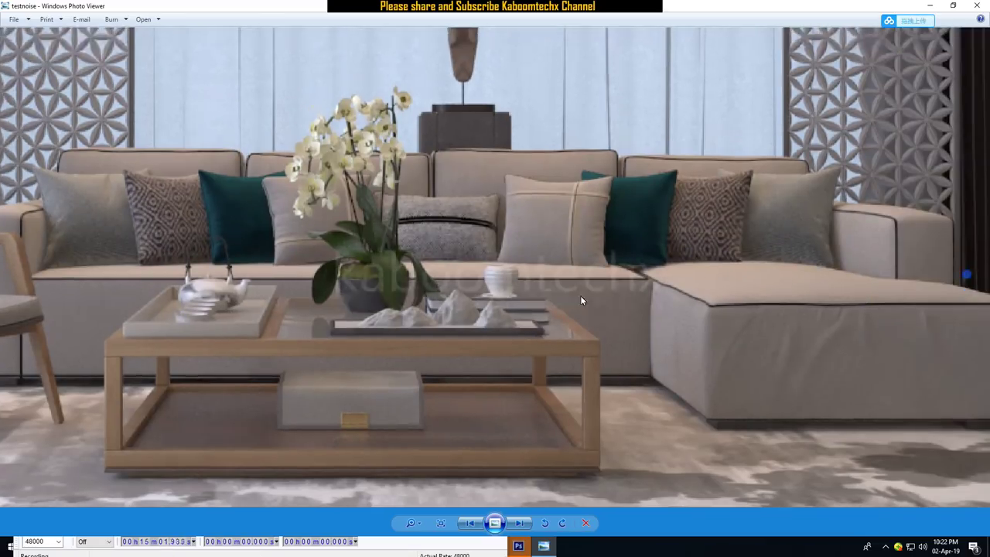
scroll(824, 296, "down", 3)
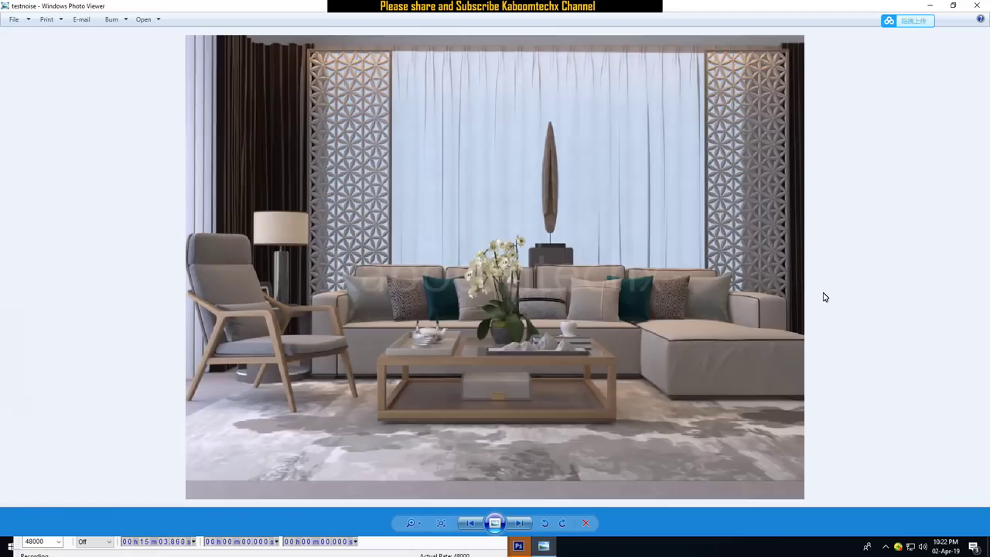
Close the viewer, select the testnoise file and bring Photoshop forward
left_click(975, 5)
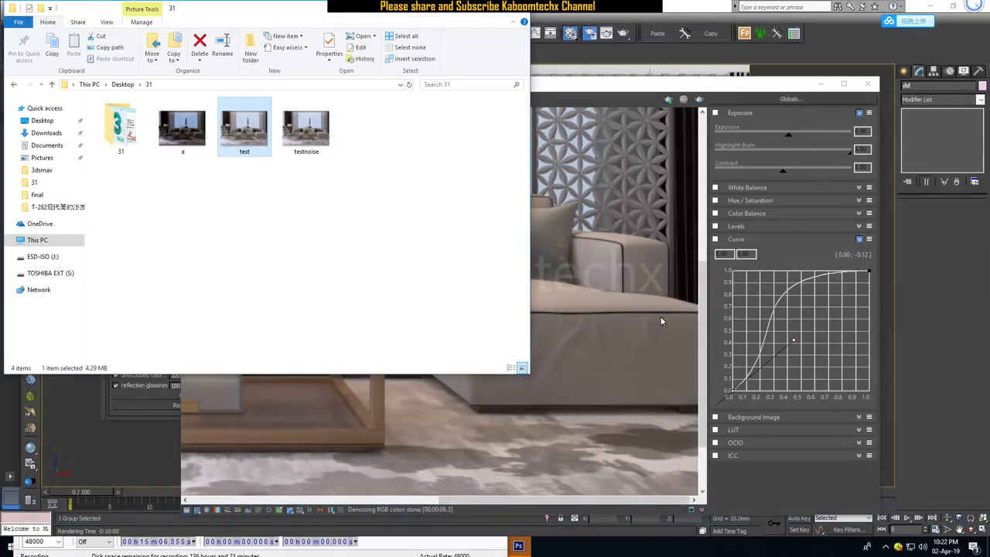
left_click(314, 137)
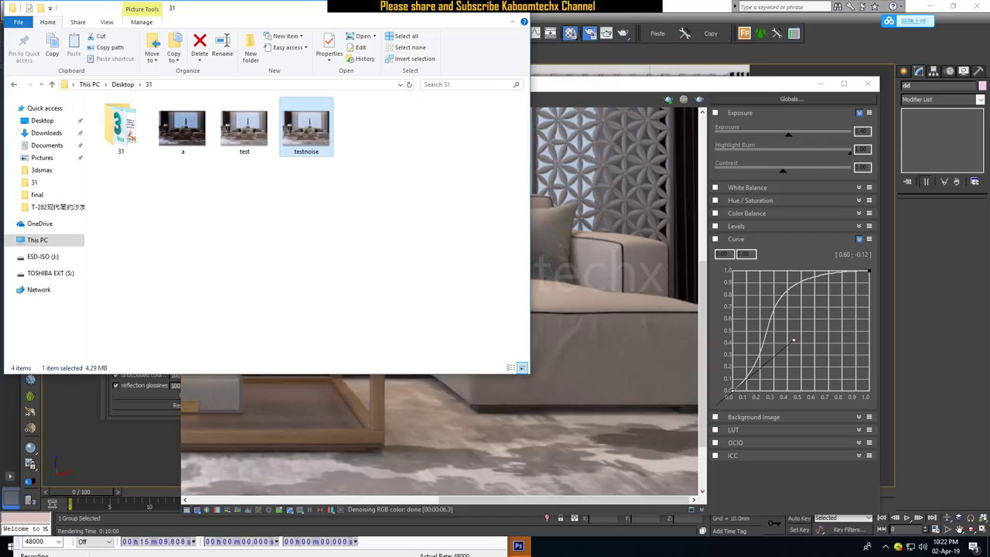
left_click(517, 545)
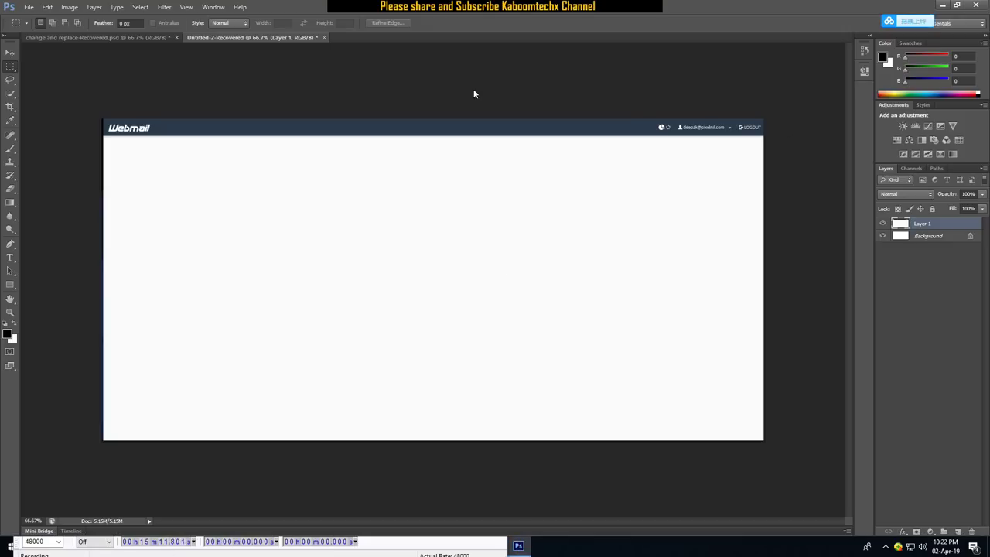
Start opening an image file and browse to the Desktop
left_click(28, 7)
left_click(38, 28)
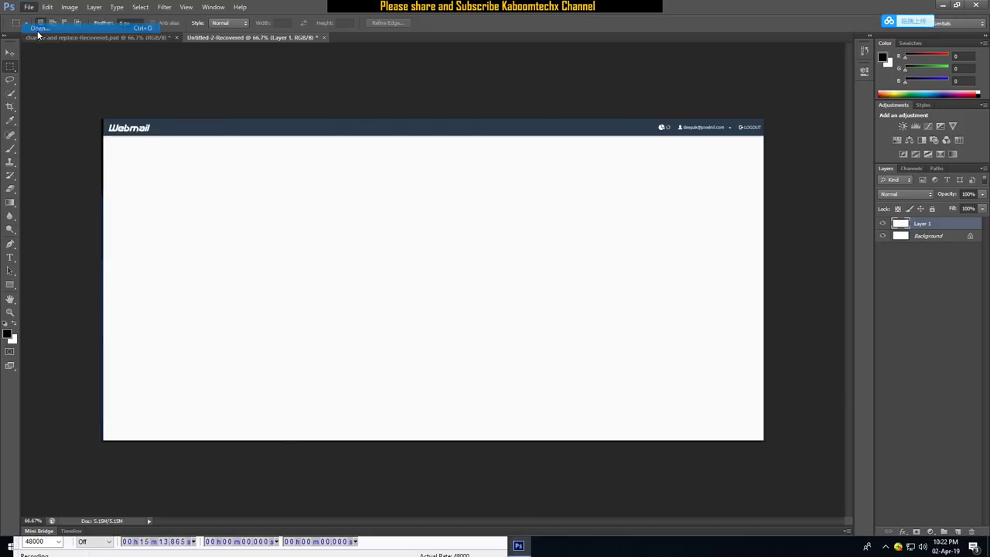
scroll(763, 237, "down", 3)
scroll(740, 261, "down", 2)
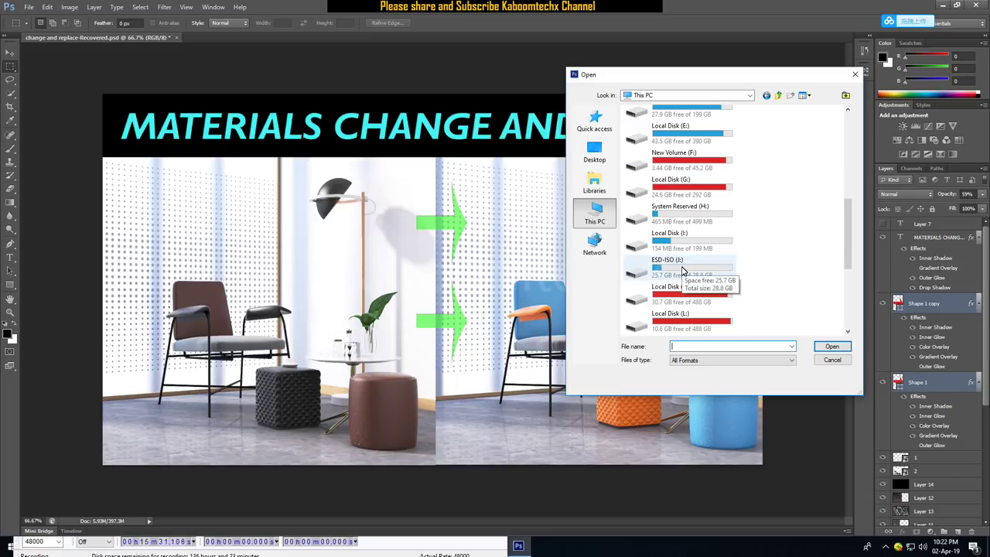
scroll(677, 248, "up", 5)
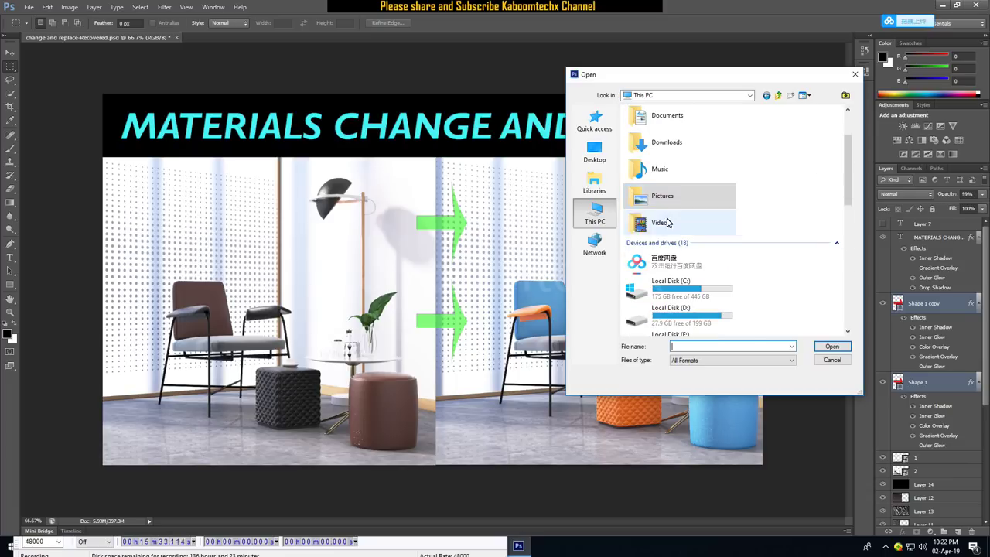
left_click(595, 151)
Open the test render from the Desktop's 31 folder
scroll(691, 232, "down", 2)
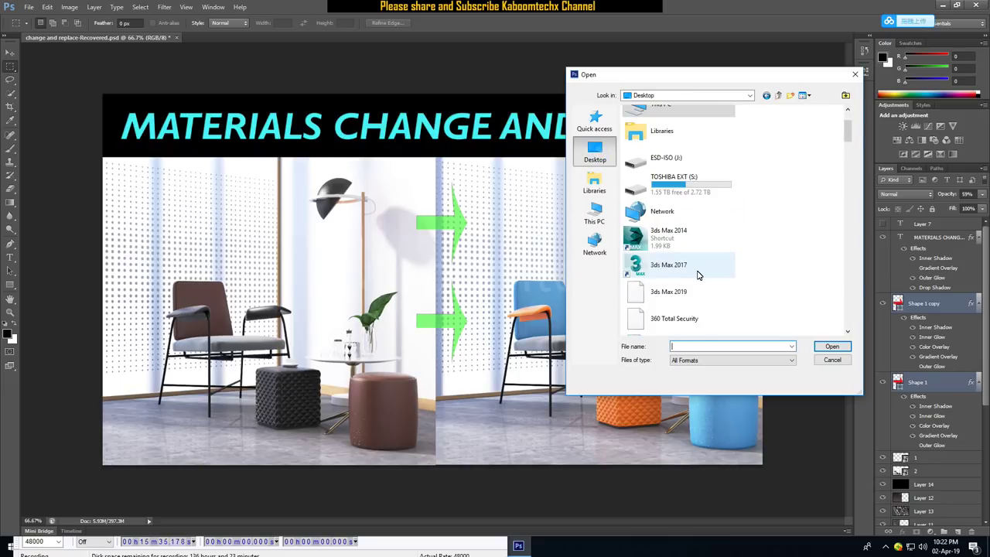
scroll(697, 275, "up", 1)
scroll(698, 270, "down", 3)
scroll(697, 264, "down", 3)
scroll(695, 264, "down", 3)
scroll(634, 260, "down", 3)
scroll(650, 216, "down", 3)
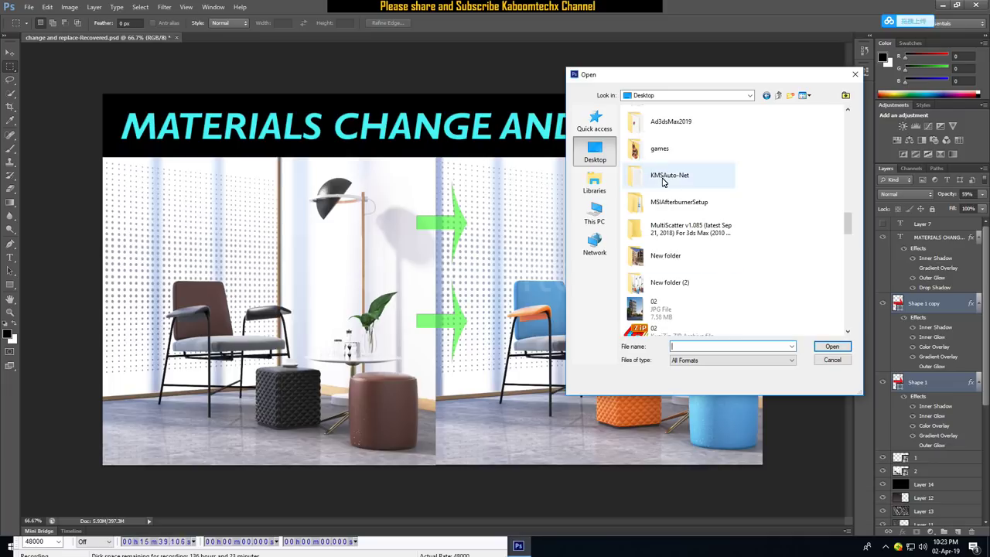
scroll(663, 182, "up", 2)
double_click(653, 138)
left_click(757, 144)
left_click(831, 346)
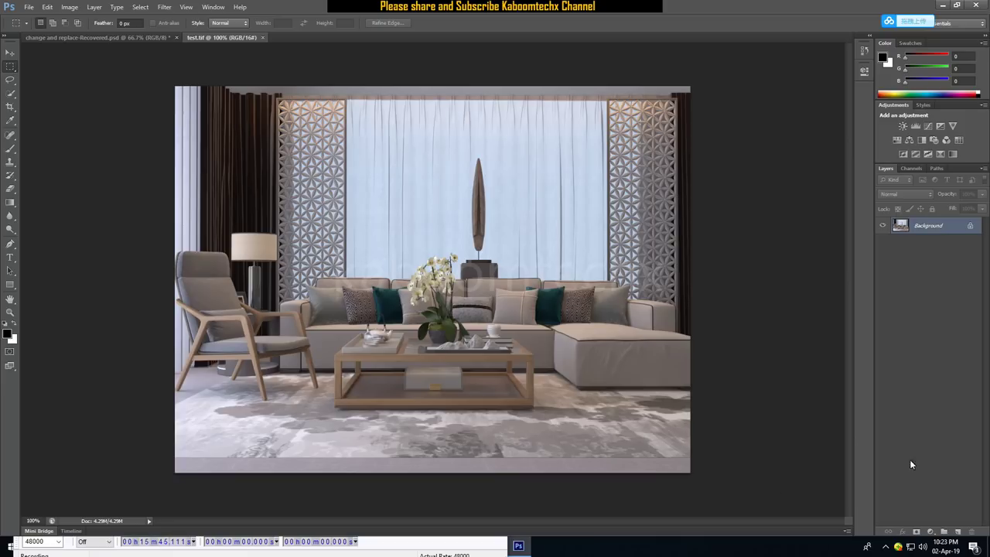
Add a Brightness/Contrast adjustment layer with brightness 57 and contrast 8
left_click(930, 532)
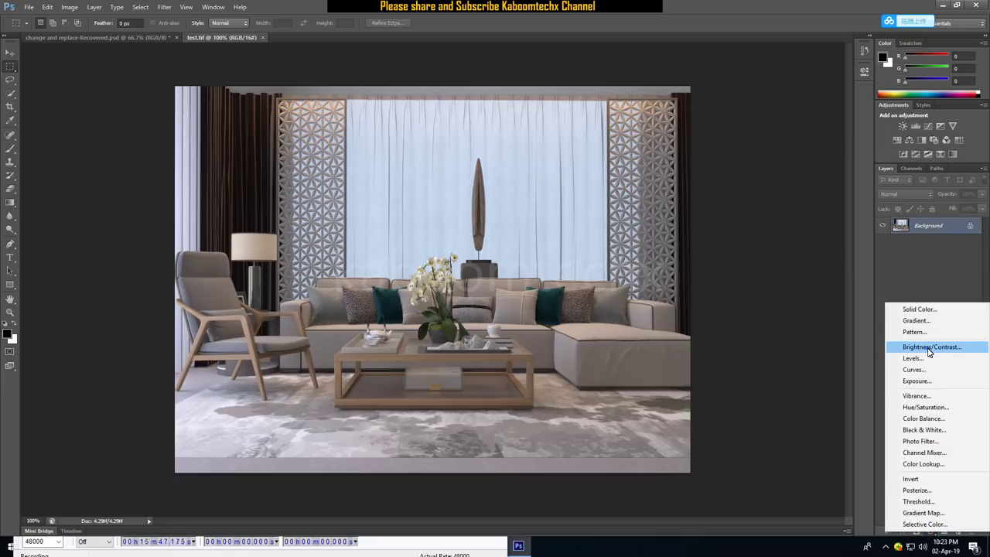
left_click(930, 347)
mouse_move(776, 120)
left_mouse_down()
mouse_move(800, 125)
mouse_move(772, 147)
left_mouse_up()
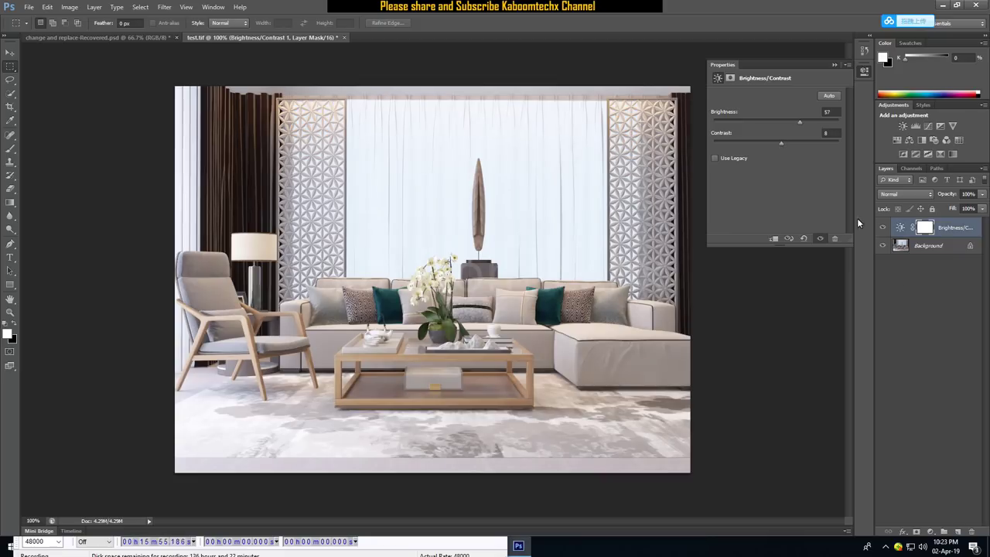
Add a Curves adjustment layer shaped into an S-curve, lifting highlights and deepening shadows
left_click(931, 532)
left_click(923, 371)
left_click_drag(820, 142, 811, 140)
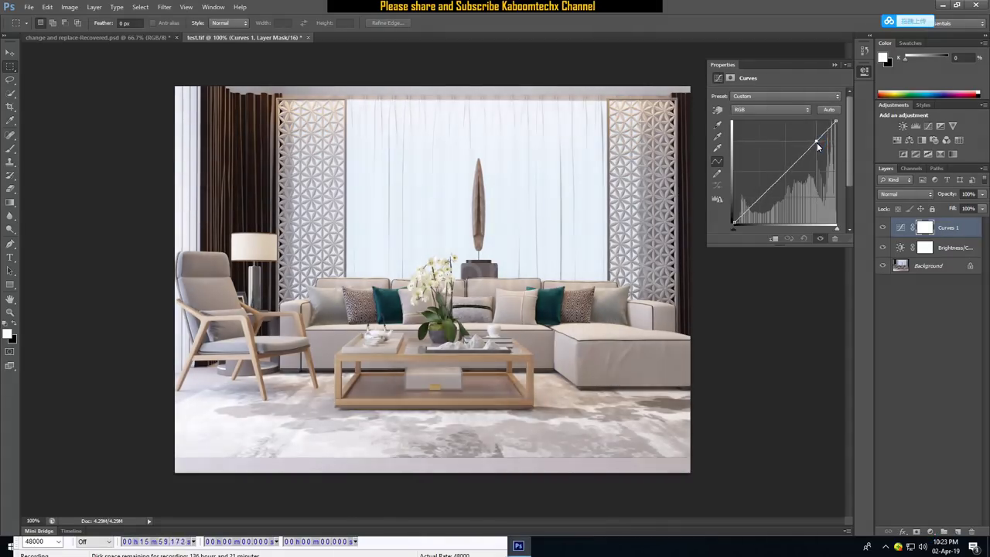
left_click_drag(758, 204, 760, 210)
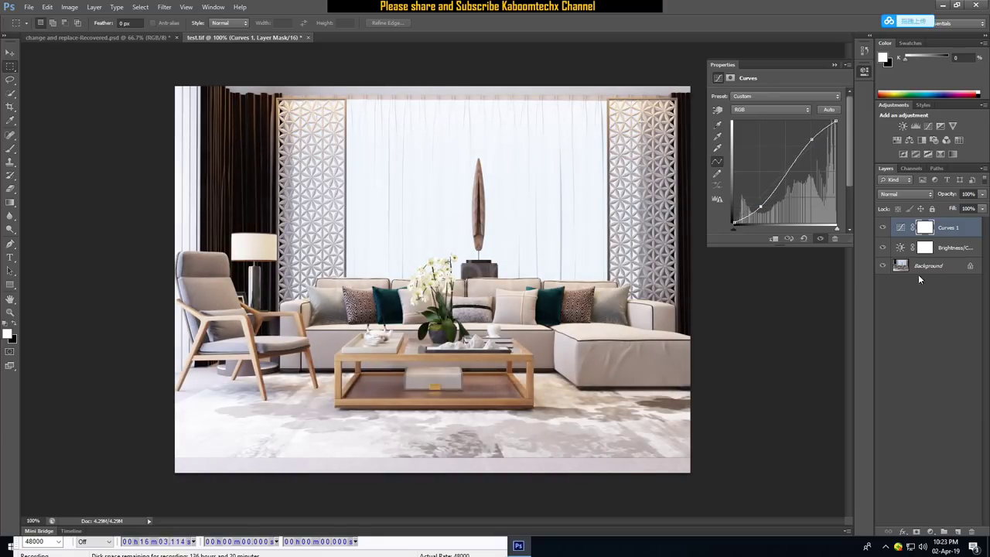
left_click_drag(811, 141, 814, 144)
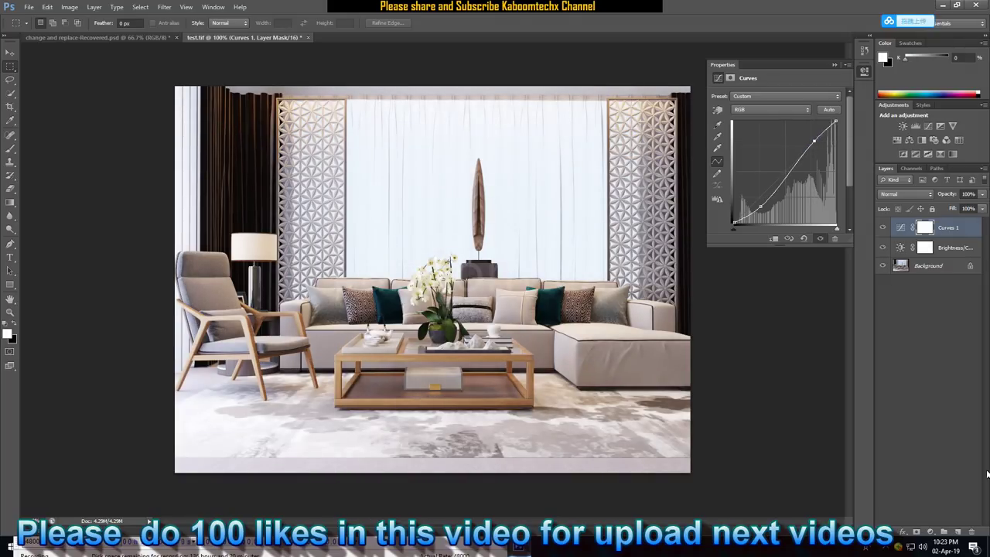
left_click(930, 532)
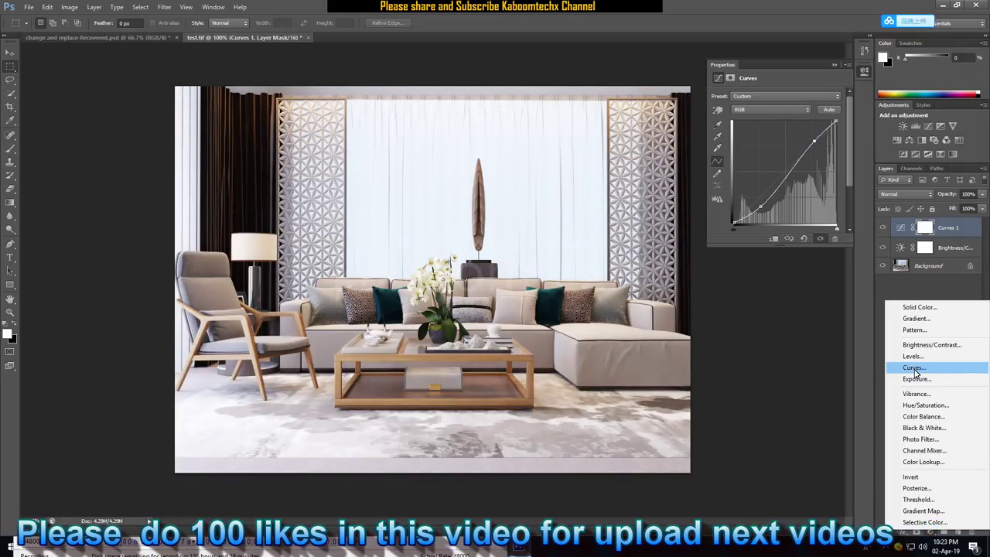
Add a Hue/Saturation layer at saturation +17 and compare with adjustments hidden
left_click(926, 405)
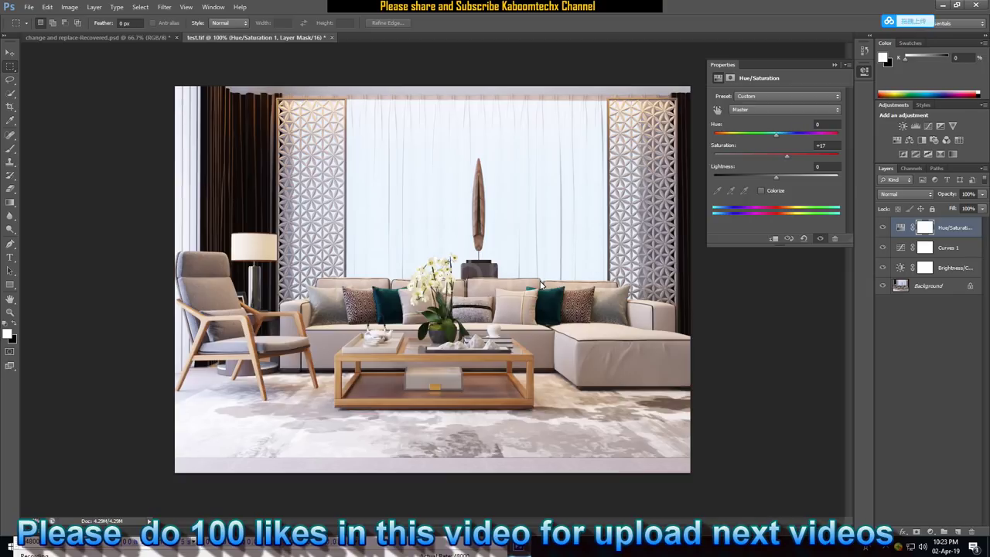
left_click_drag(883, 264, 883, 265)
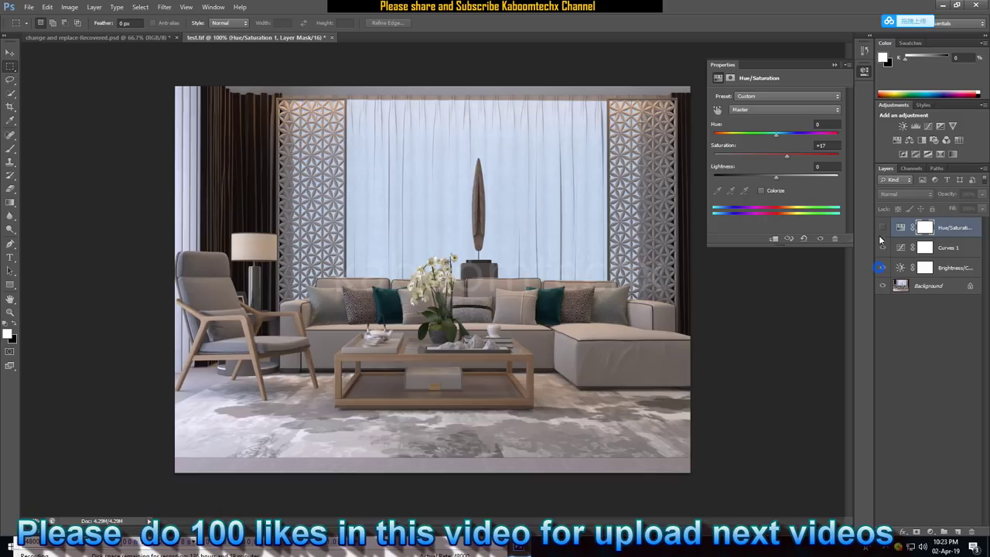
left_click(882, 227)
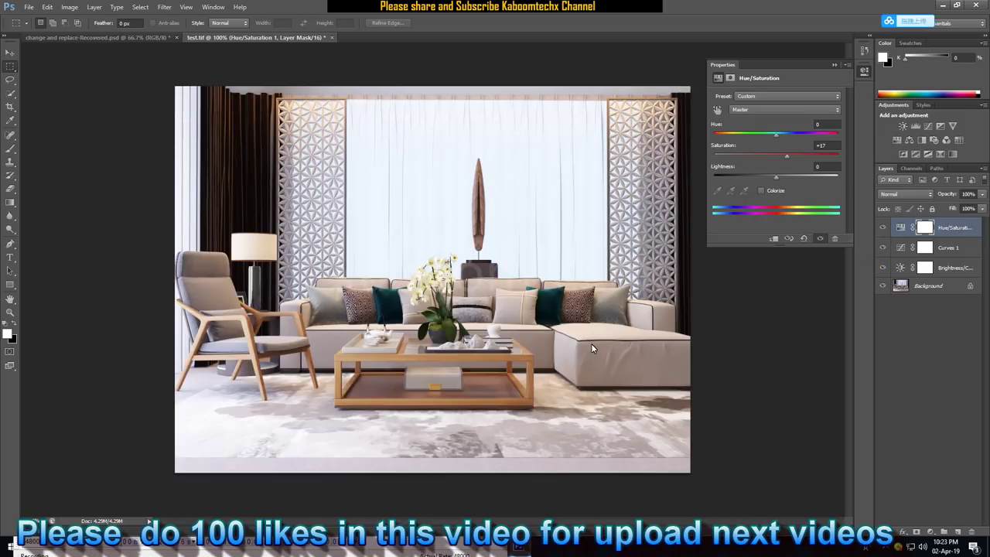
left_click(832, 66)
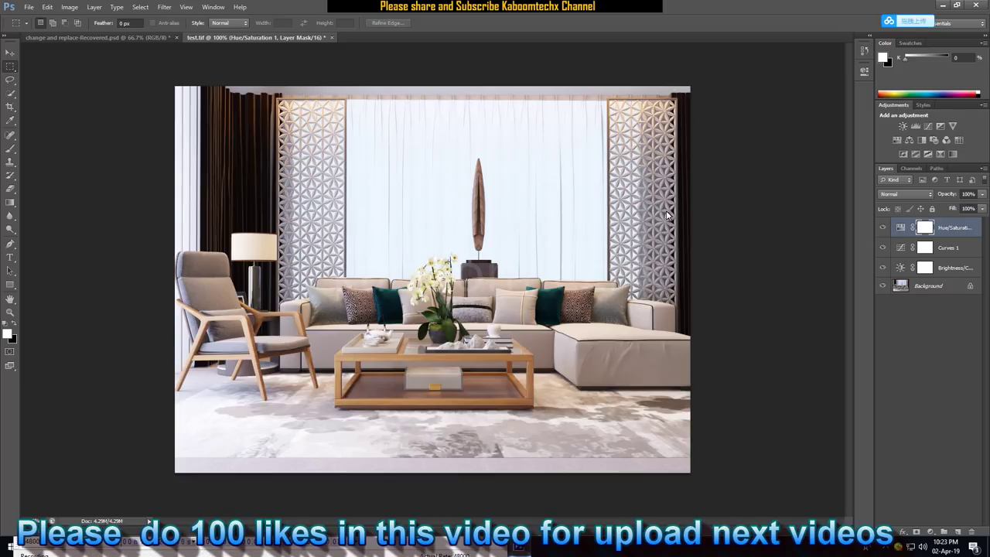